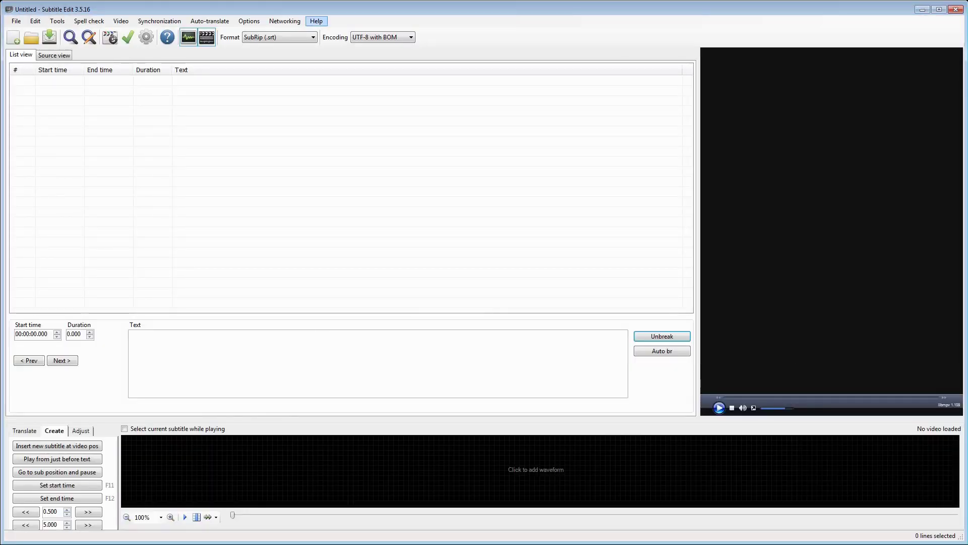
# Step: Check Subtitle Edit's version information from the Help menu
pyautogui.click(316, 20)
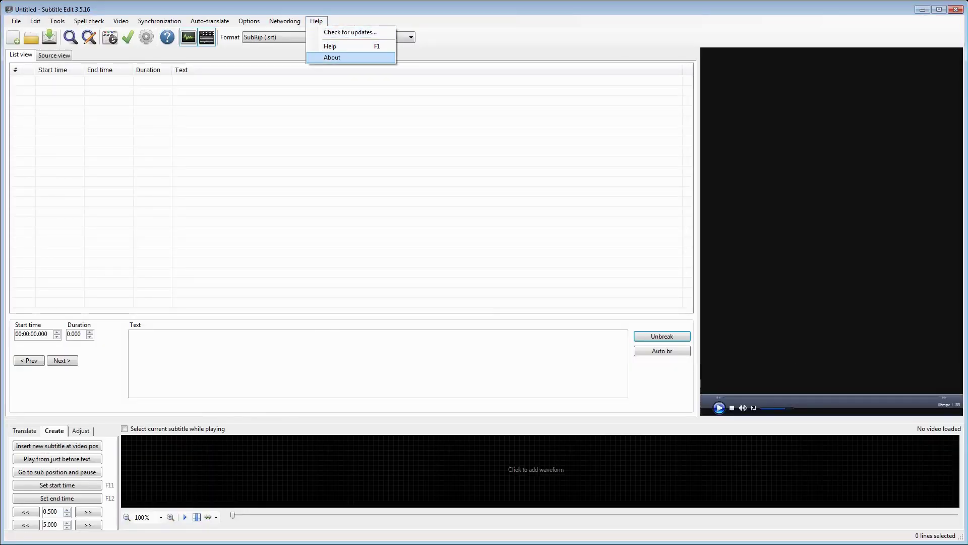
pyautogui.click(332, 57)
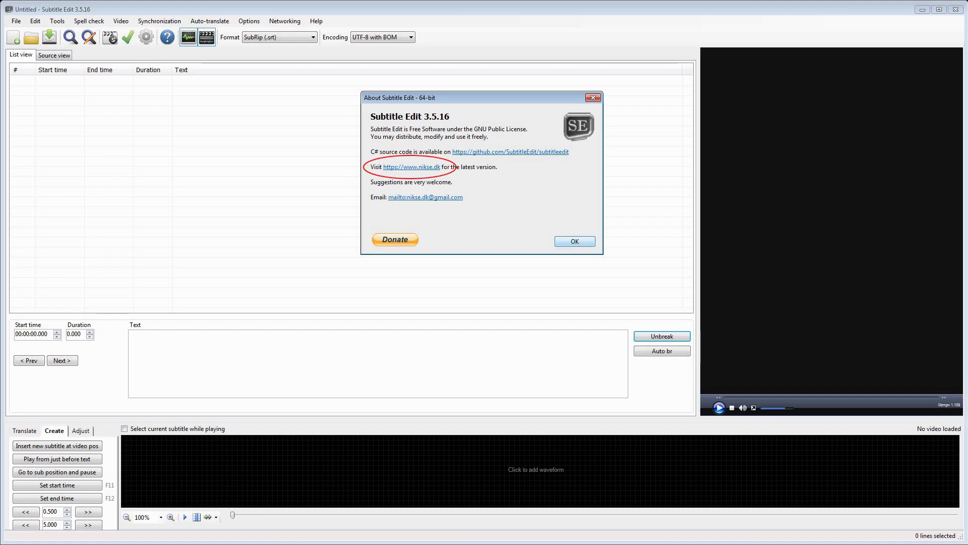
pyautogui.press('Return')
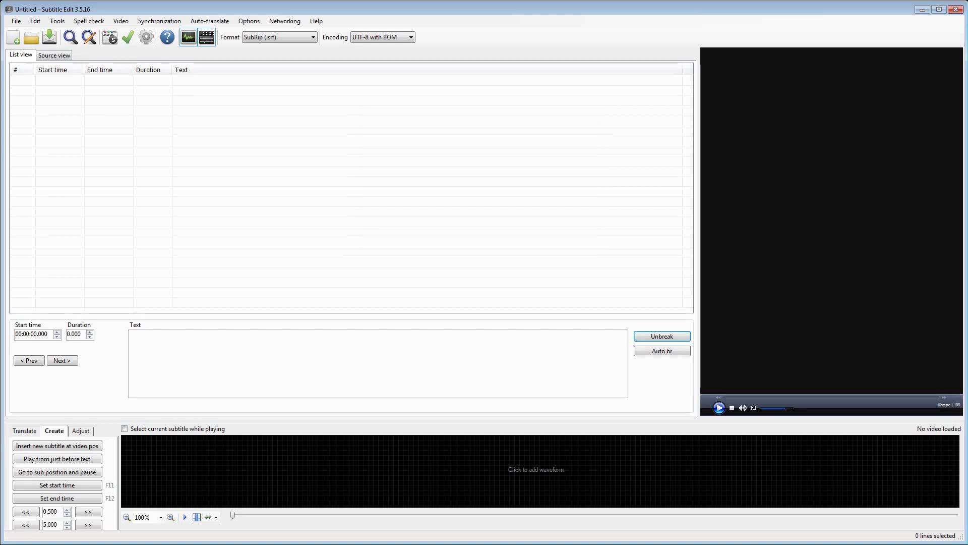
# Step: Review the video player page of Options > Settings and accept the settings
pyautogui.hotkey('alt', 'o')
pyautogui.press('Down')
pyautogui.press('Return')
pyautogui.hotkey('ctrl', 'Tab')
pyautogui.hotkey('ctrl', 'Tab')
pyautogui.hotkey('ctrl', 'Tab')
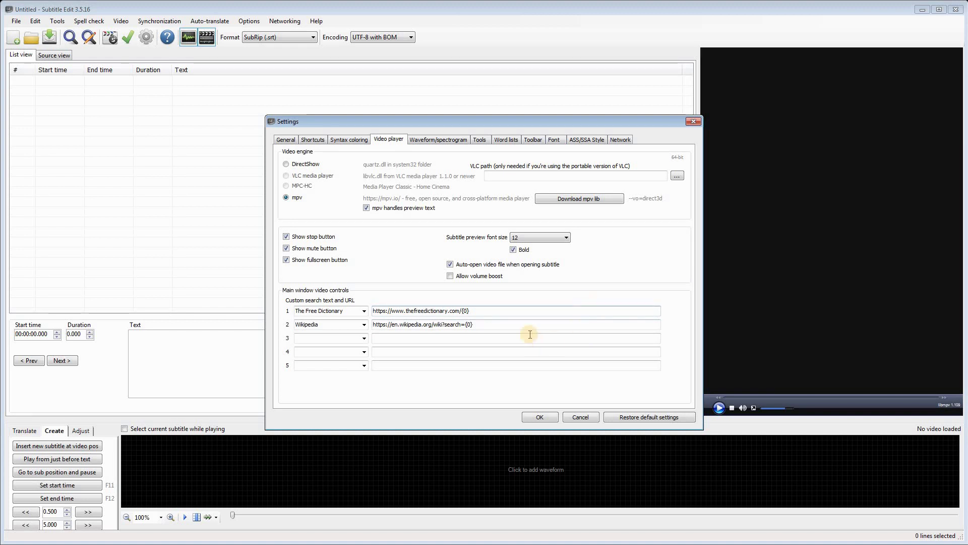
pyautogui.click(539, 417)
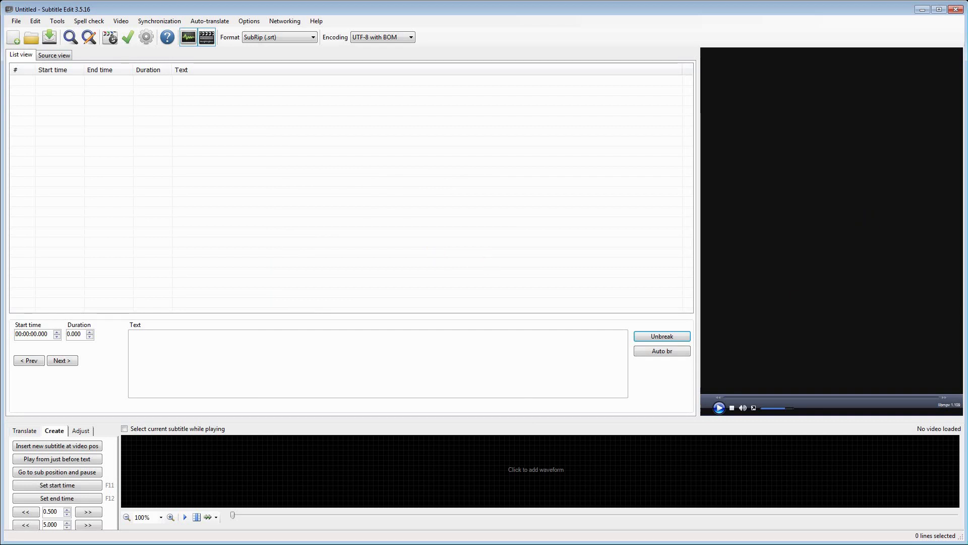
# Step: Drag YouTube Subtitle Test Template.mp4 from the Studio folder onto the video player
pyautogui.moveTo(967, 175); pyautogui.dragTo(335, 108)
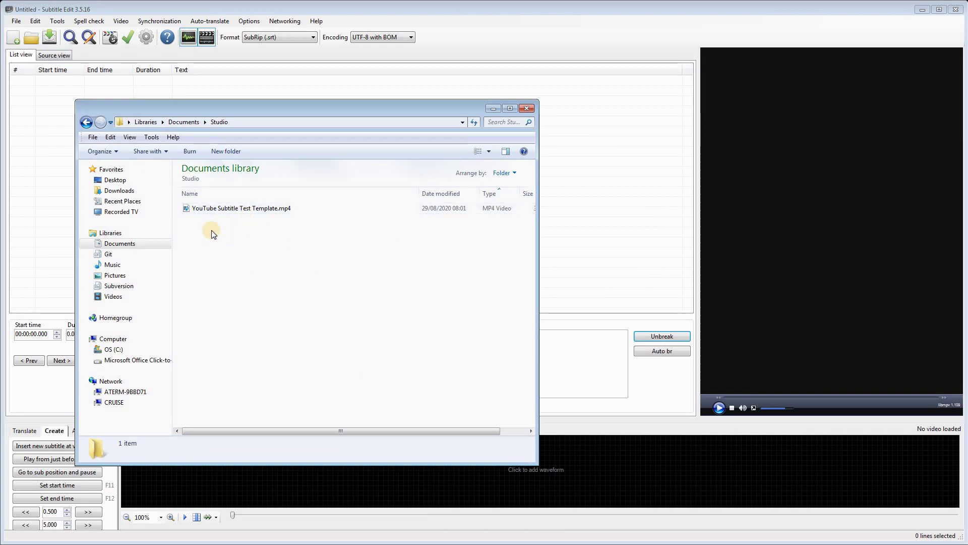
pyautogui.moveTo(186, 209); pyautogui.dragTo(840, 201)
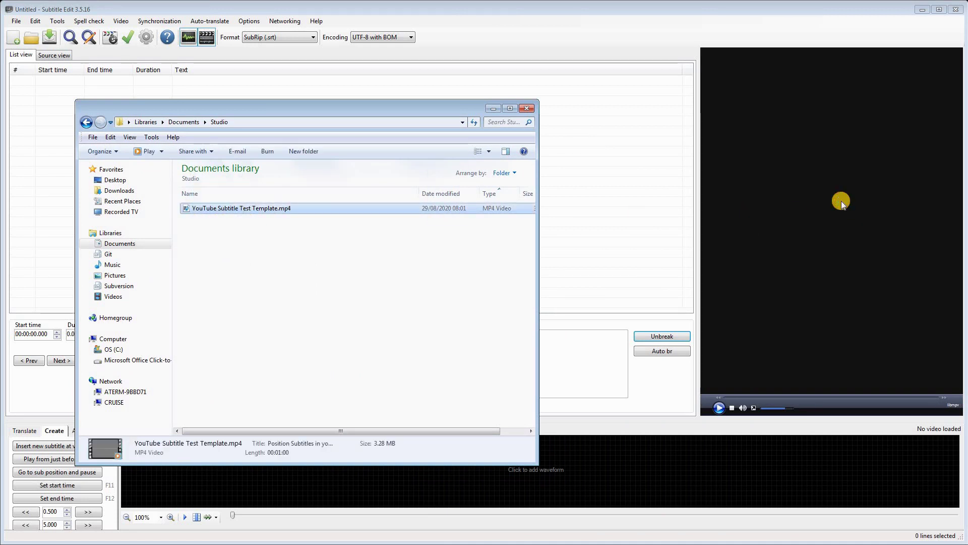
pyautogui.click(494, 109)
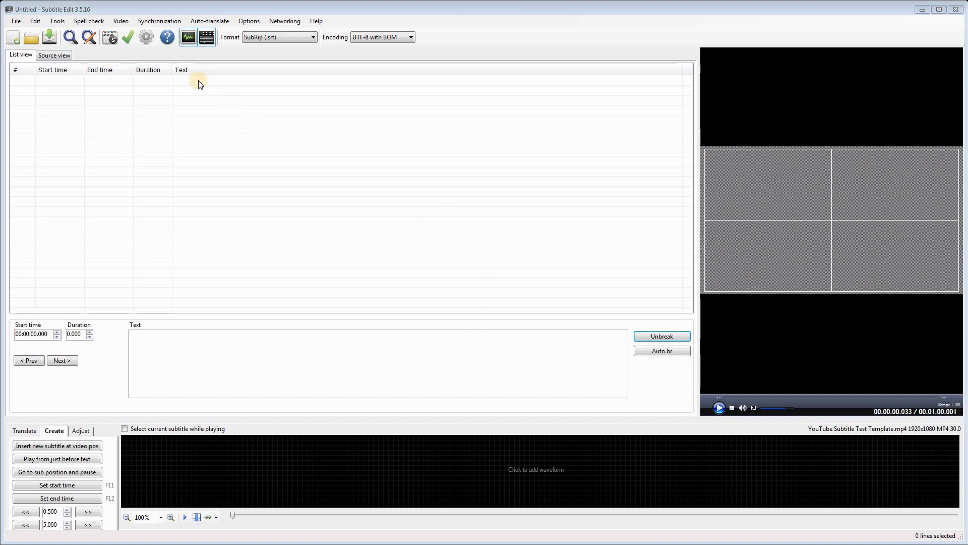
# Step: Insert a subtitle at the video position reading 'The first subtitle has a break' / 'that is set by me'
pyautogui.click(49, 446)
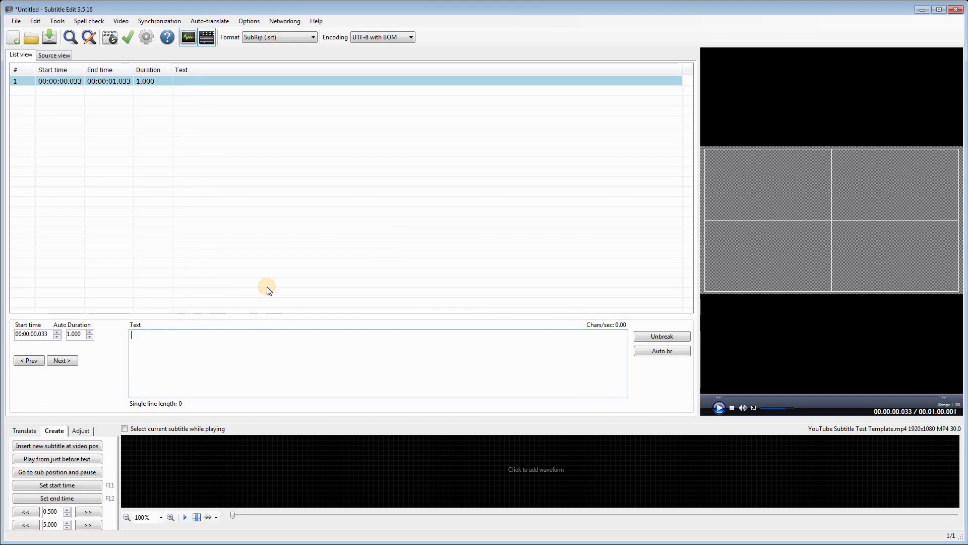
pyautogui.write('The ')
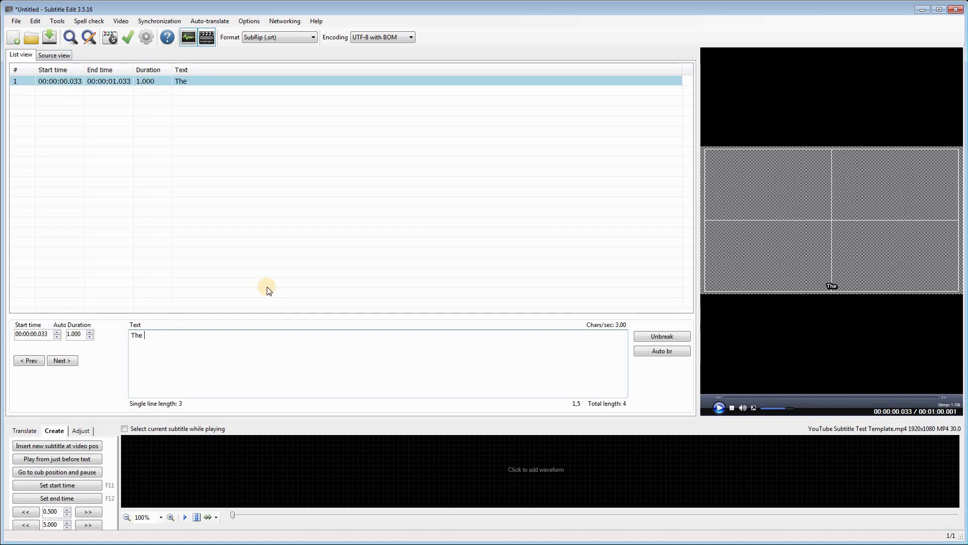
pyautogui.write('first subtit')
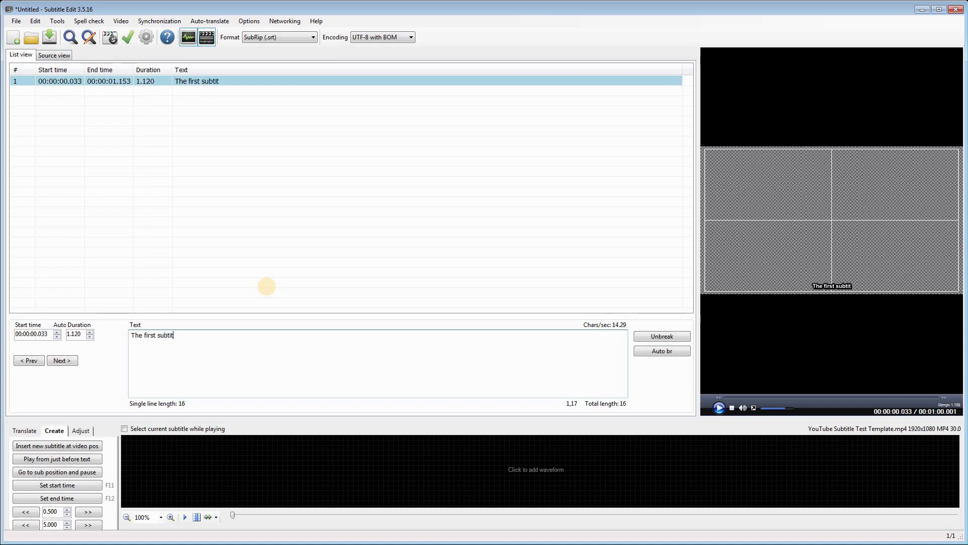
pyautogui.write('le has a break')
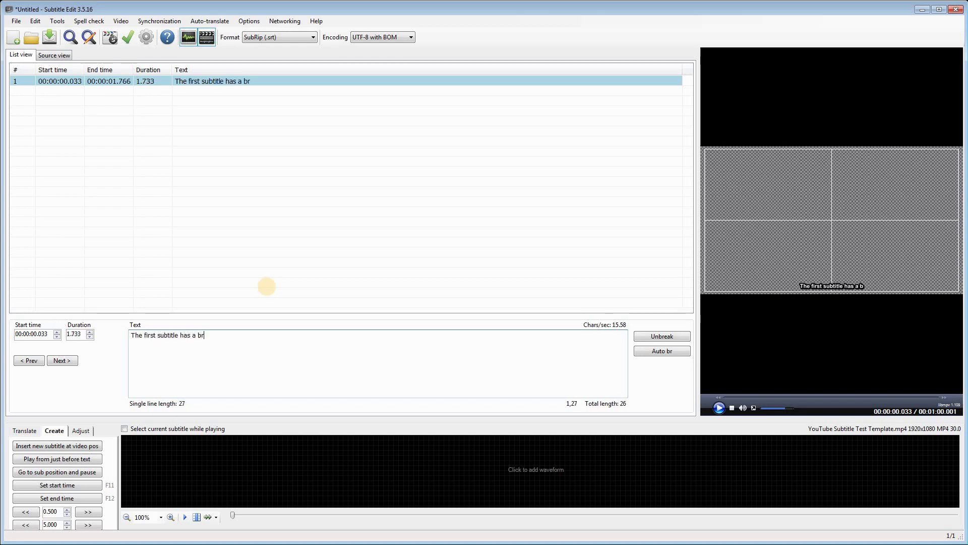
pyautogui.press('Return')
pyautogui.write('that is')
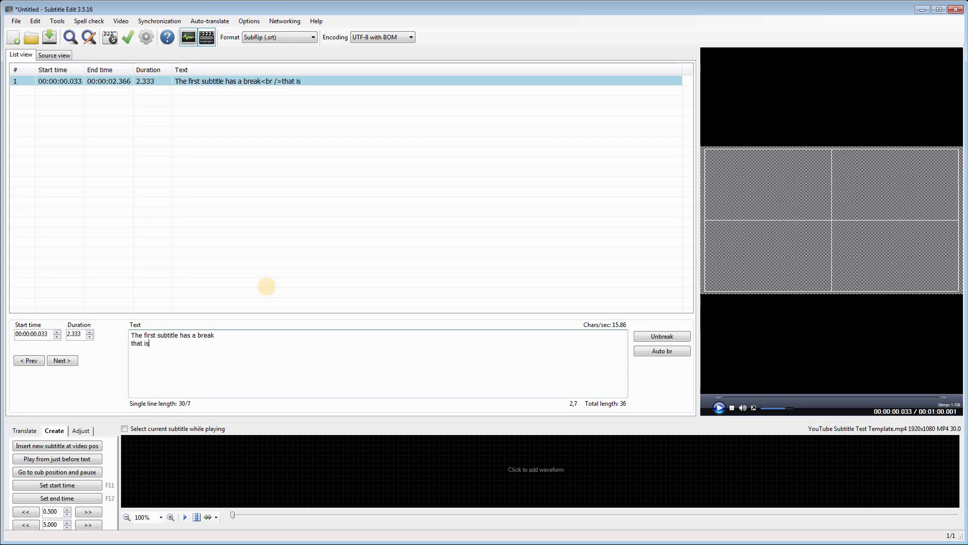
pyautogui.write(' set by me')
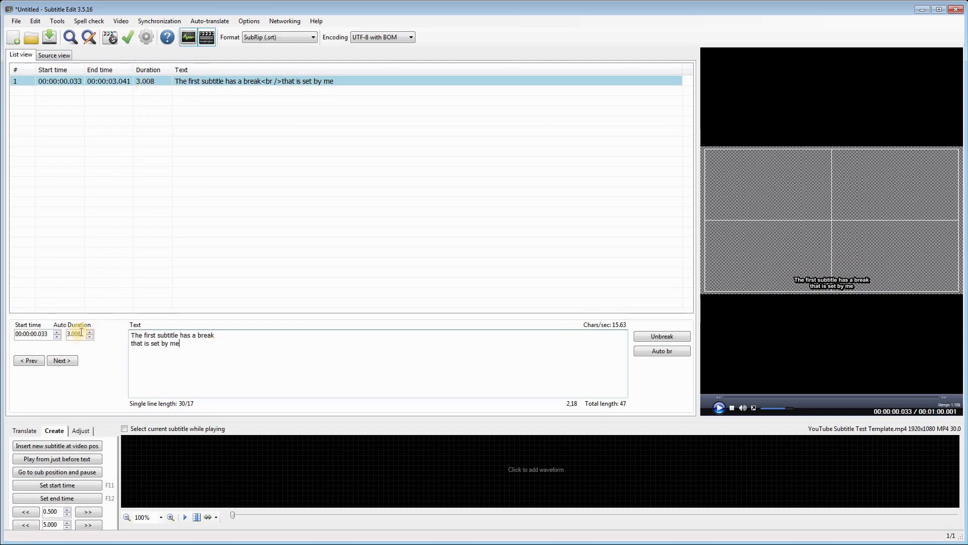
# Step: Set subtitle 1's duration to 2 seconds
pyautogui.moveTo(83, 334); pyautogui.dragTo(60, 338)
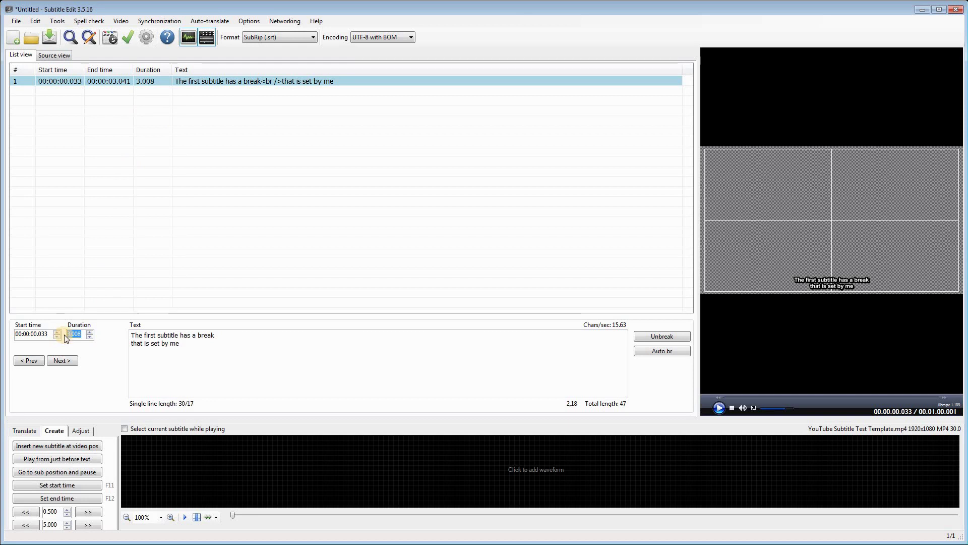
pyautogui.write('2')
pyautogui.click(205, 355)
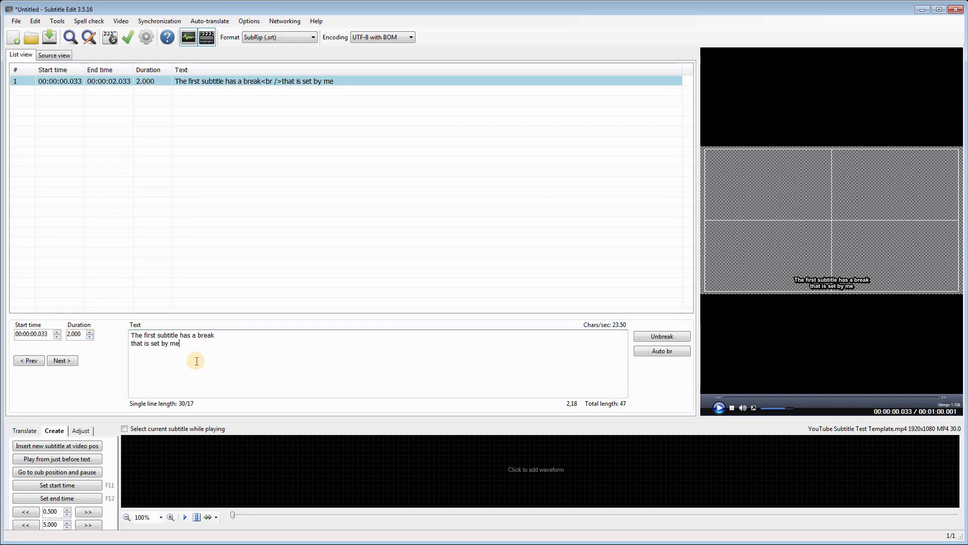
# Step: Insert subtitle 2 after row 1 with the long unbroken sentence ending 'displayed on the screen.'
pyautogui.rightClick(216, 81)
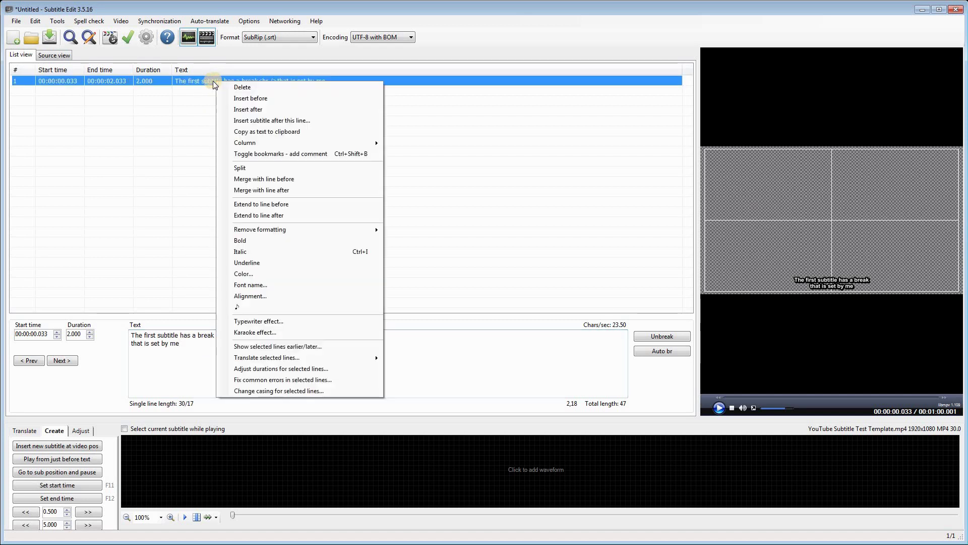
pyautogui.click(240, 110)
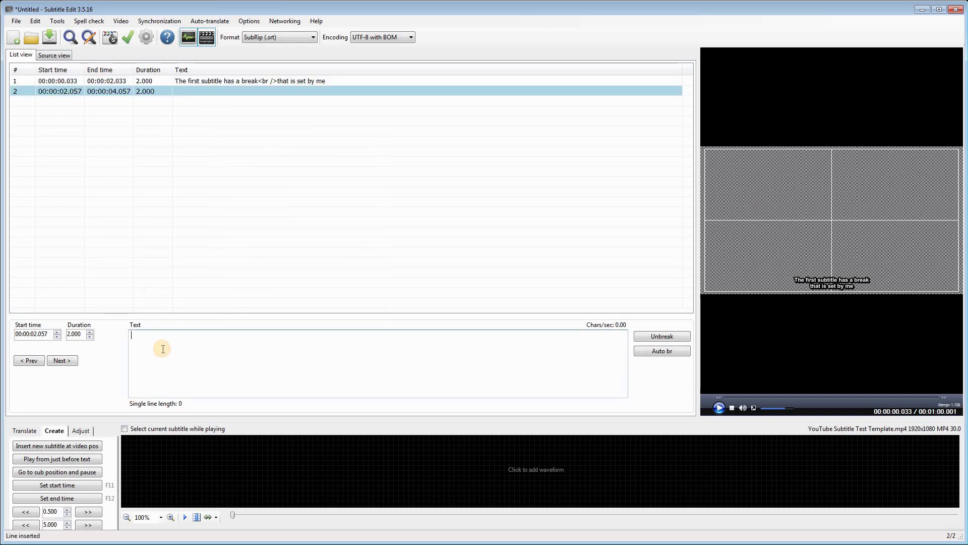
pyautogui.write('This is a lon')
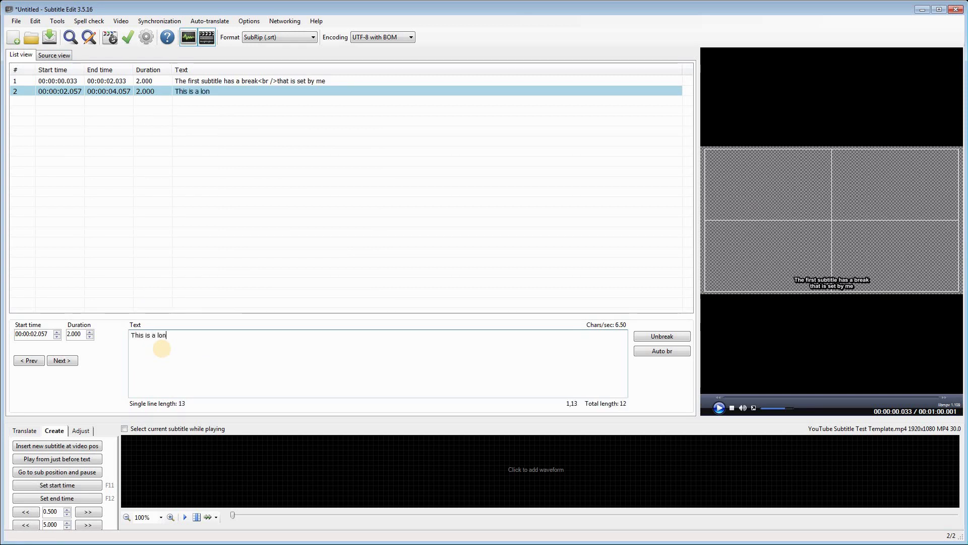
pyautogui.write('g line of text that has no ')
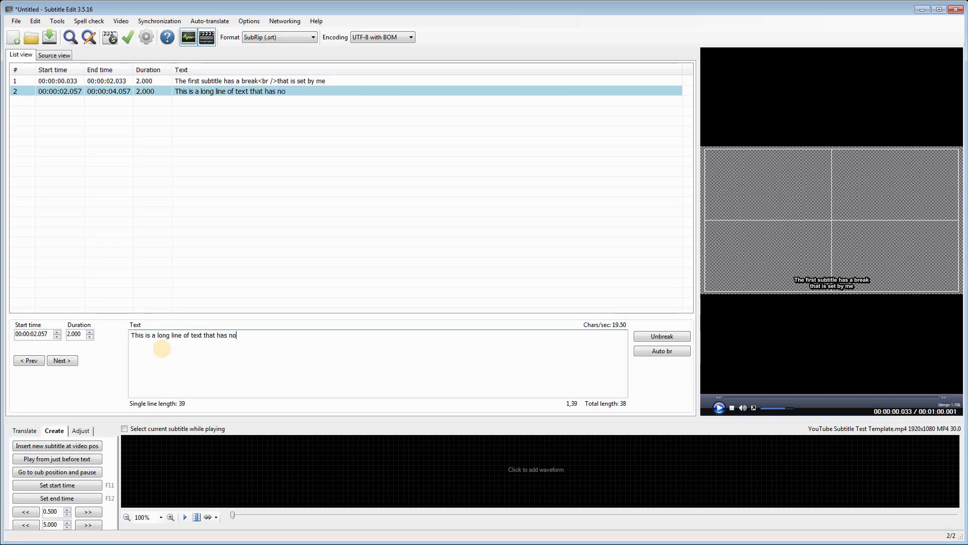
pyautogui.write('manually created breaks and ')
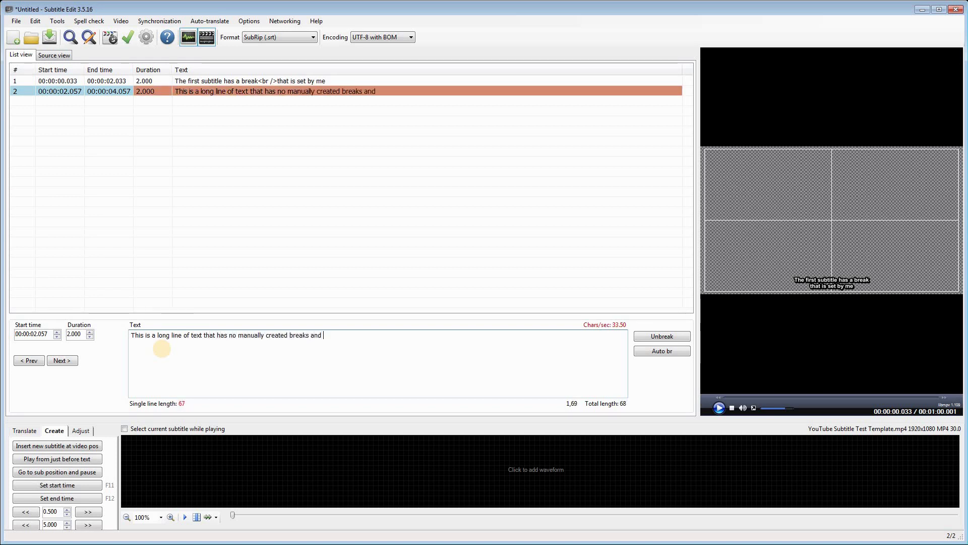
pyautogui.write('we will see what')
pyautogui.press('BackSpace')
pyautogui.press('BackSpace')
pyautogui.press('BackSpace')
pyautogui.press('BackSpace')
pyautogui.write('how the text is')
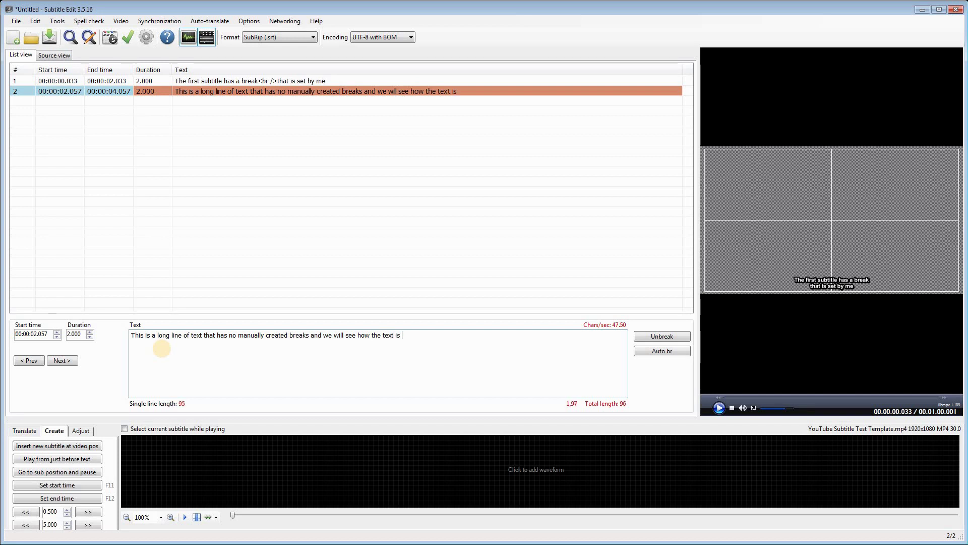
pyautogui.write(' displayed on the screen.')
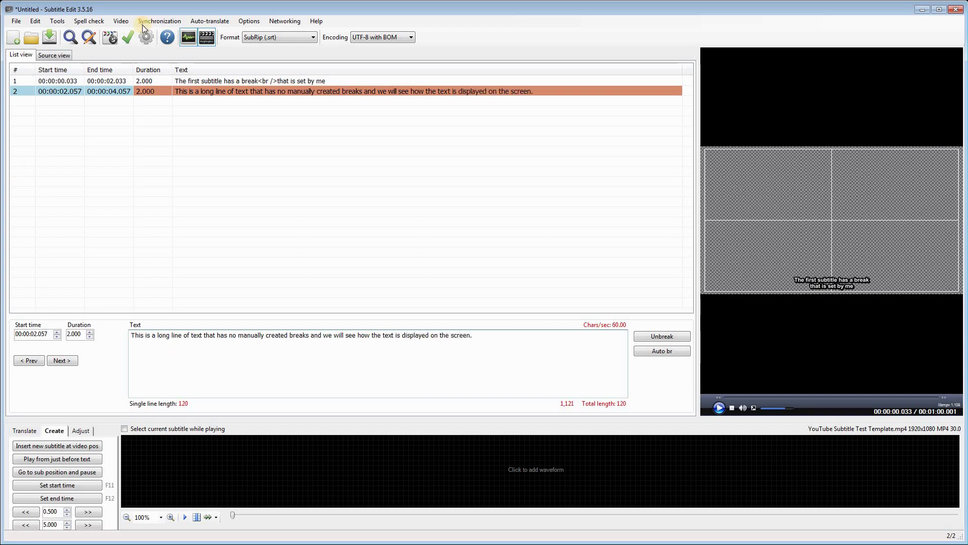
# Step: Play the video and pause when the long subtitle appears to see its wrapping
pyautogui.click(223, 102)
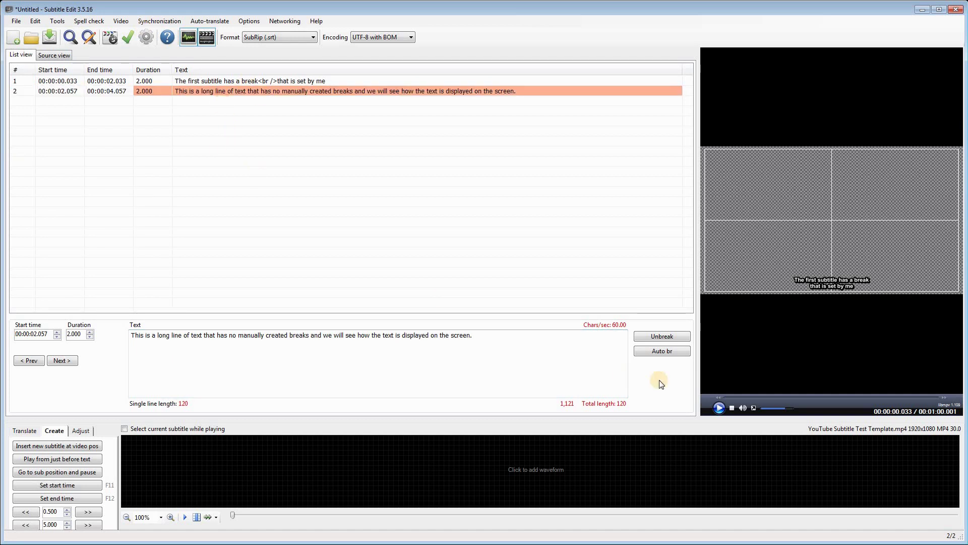
pyautogui.click(719, 407)
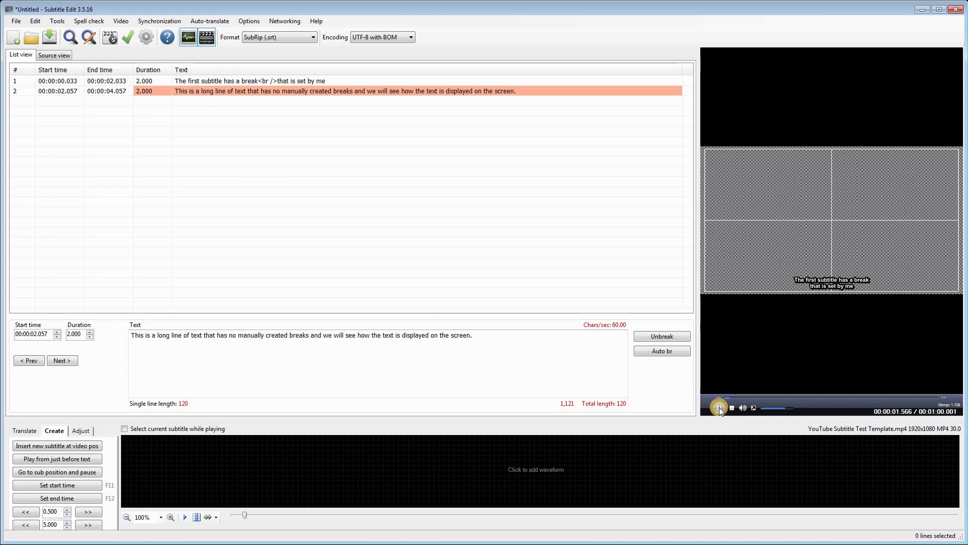
pyautogui.click(720, 407)
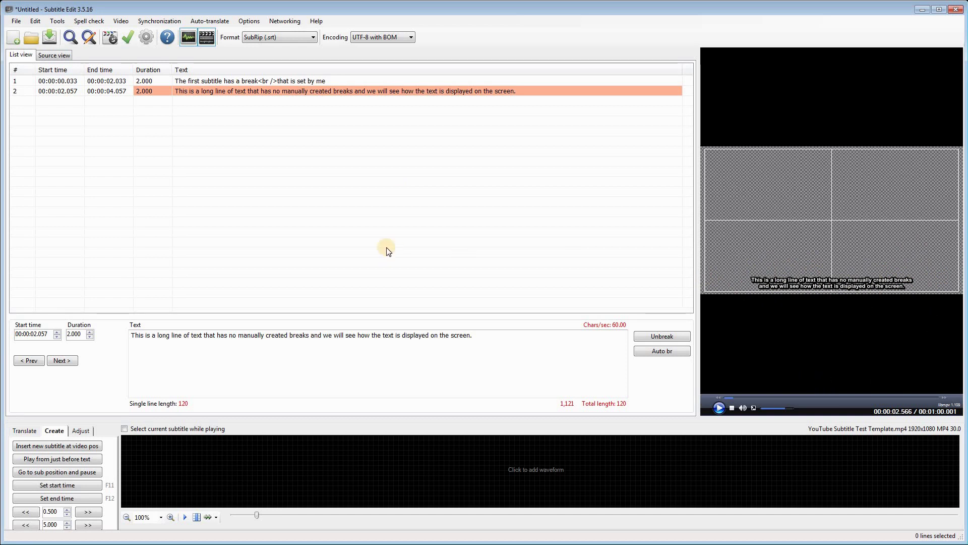
# Step: Insert subtitle 3 reading 'If this subtitle starts before the next one finishes, what'
pyautogui.rightClick(207, 92)
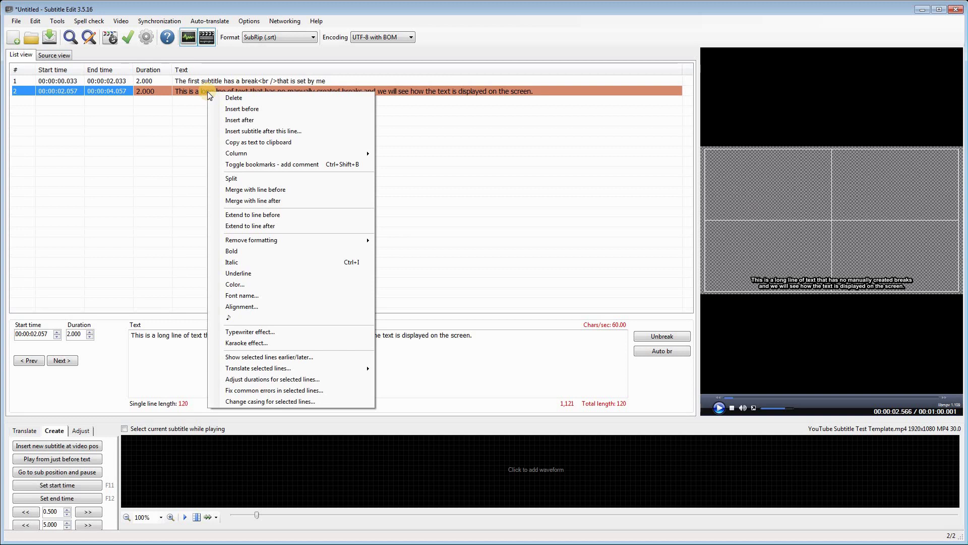
pyautogui.click(230, 120)
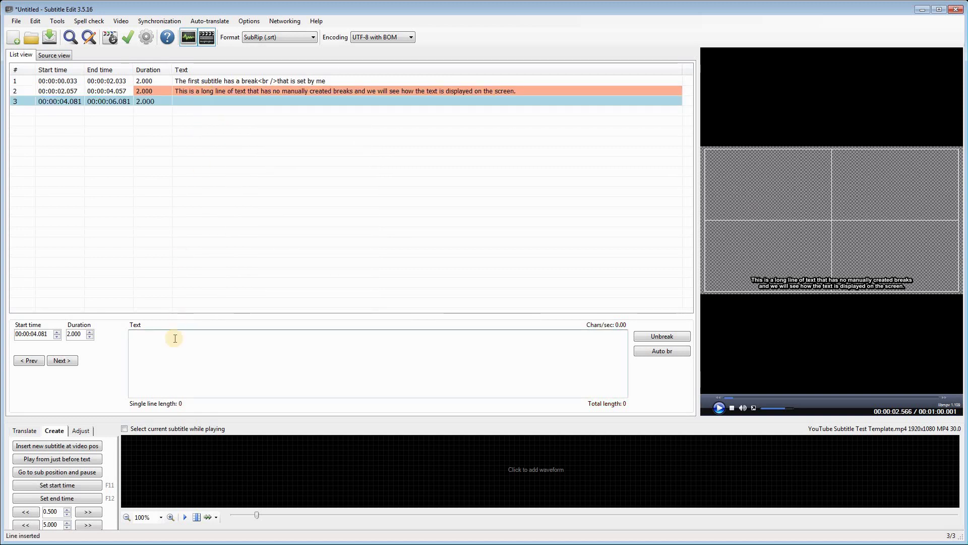
pyautogui.click(157, 341)
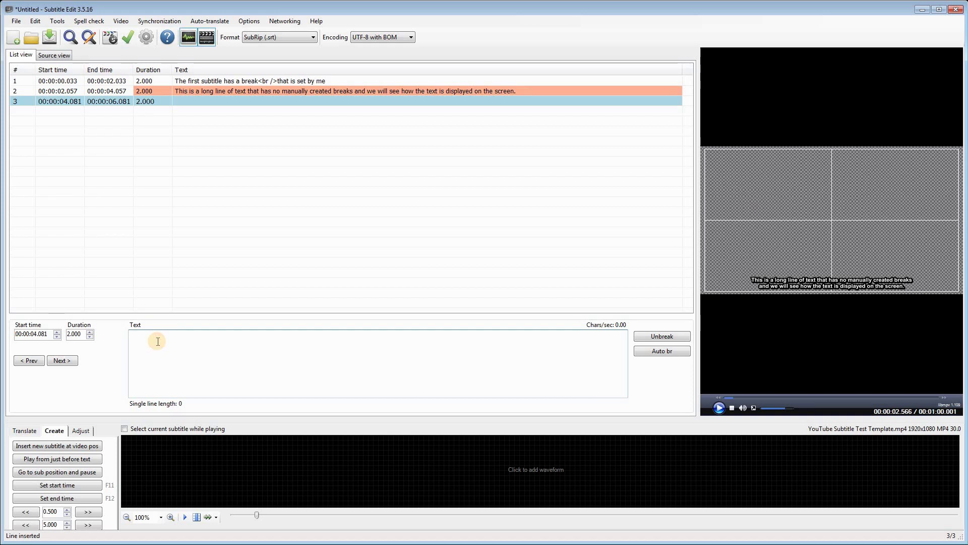
pyautogui.write('If this su')
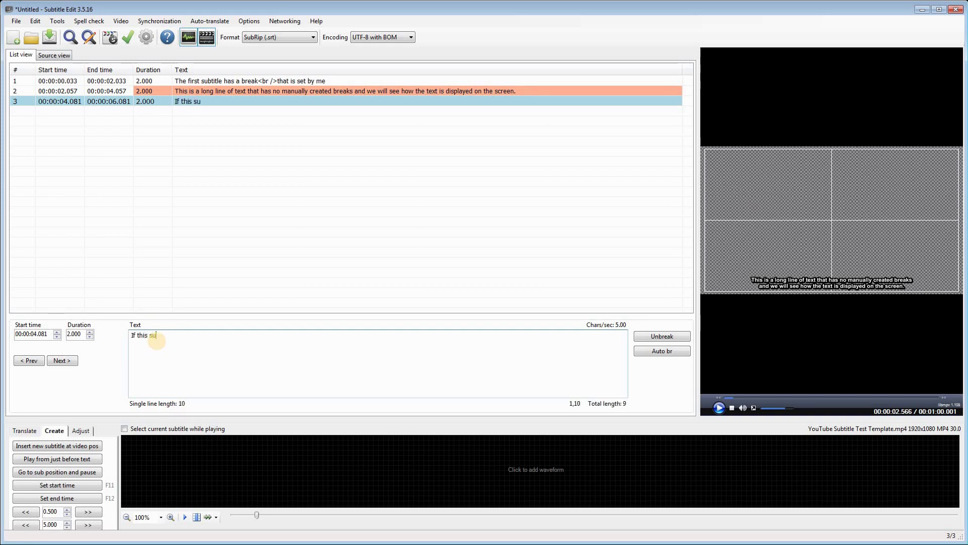
pyautogui.write('btitle starts before the nex')
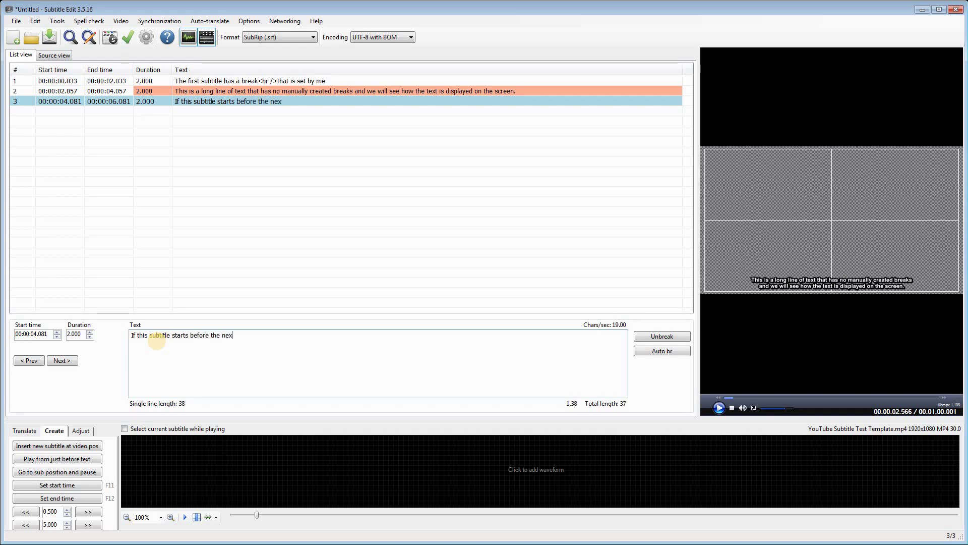
pyautogui.write('t one finishes, what happens?')
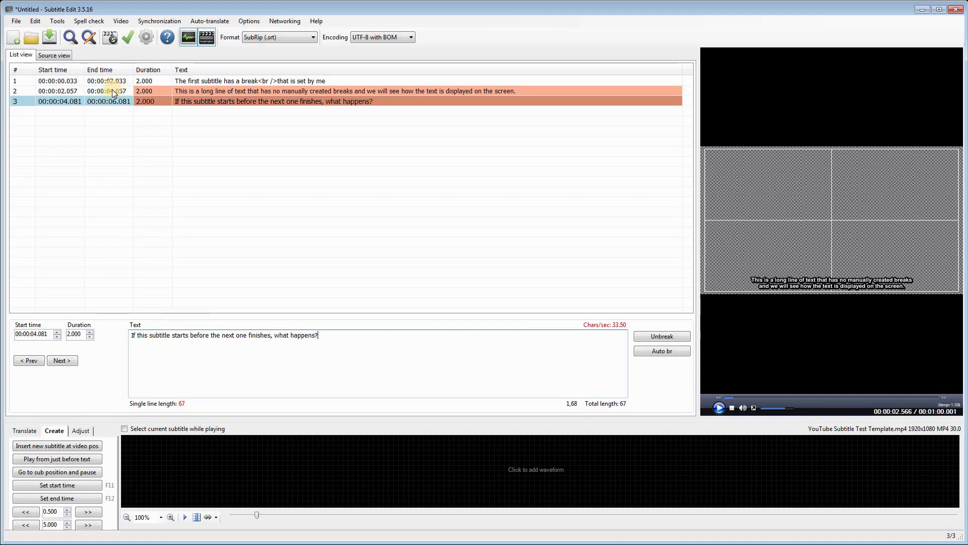
# Step: Lengthen subtitle 2's duration to 3 seconds so it overlaps subtitle 3
pyautogui.click(149, 90)
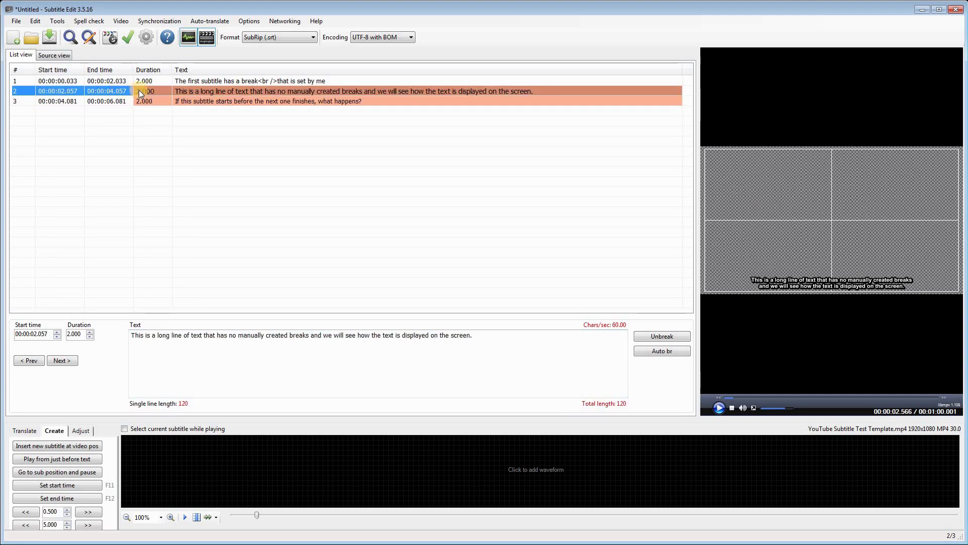
pyautogui.click(72, 334)
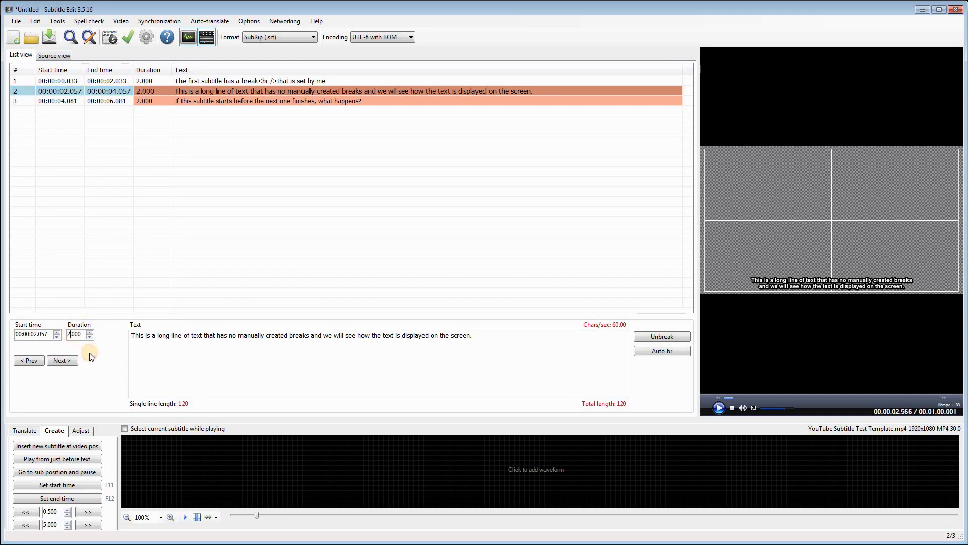
pyautogui.write('3')
pyautogui.click(161, 379)
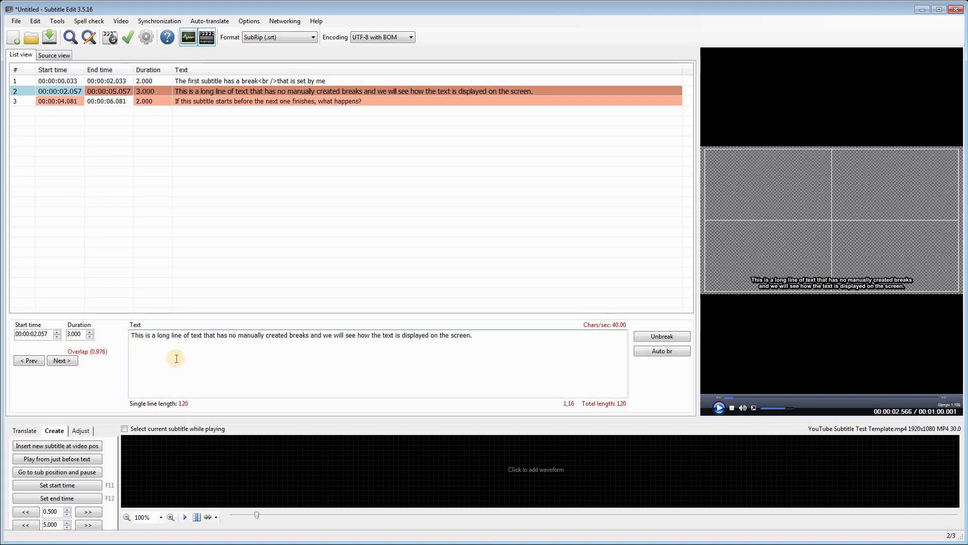
# Step: Play the preview, stop at about 4.5 s to see subtitles 2 and 3 stacked, and deselect
pyautogui.click(719, 396)
pyautogui.click(719, 408)
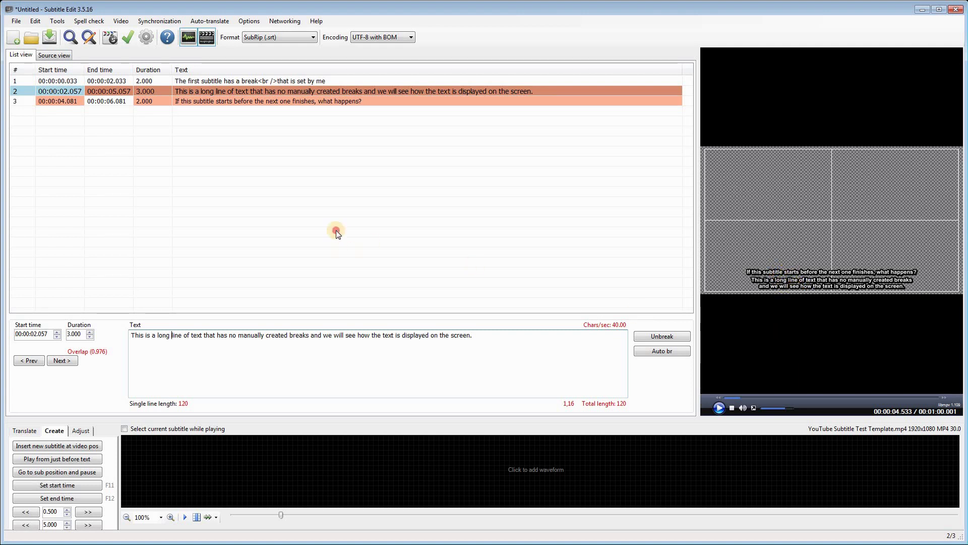
pyautogui.click(115, 211)
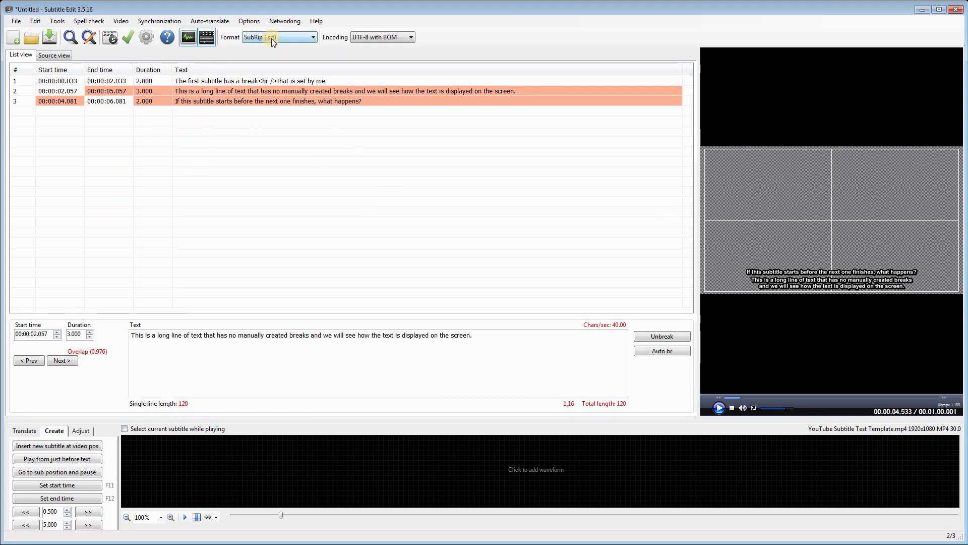
# Step: Use File > Save to store the subtitles as YouTube Subtitle Test Template.srt in Studio
pyautogui.click(251, 181)
pyautogui.click(17, 21)
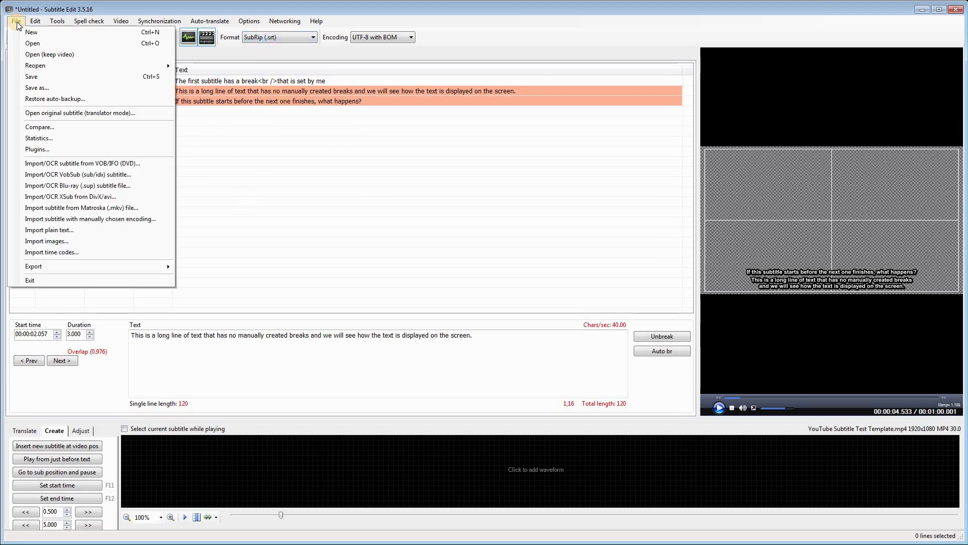
pyautogui.click(39, 90)
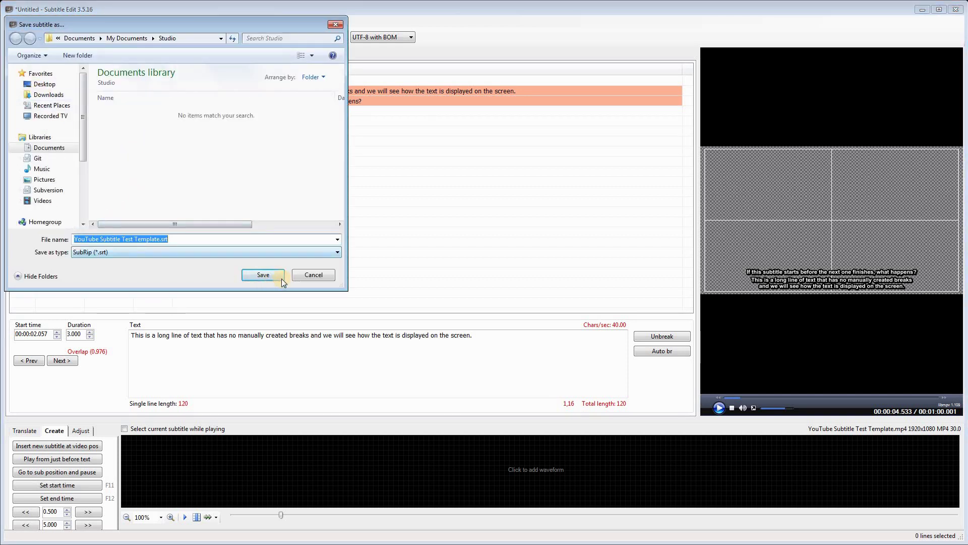
pyautogui.click(262, 274)
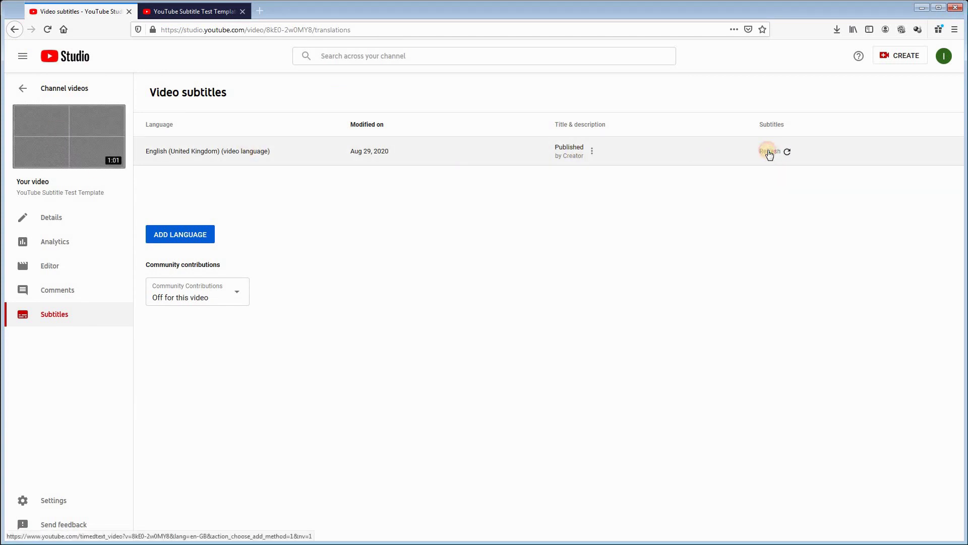
# Step: Upload YouTube Subtitle Test Template.srt to the English (United Kingdom) row and save changes
pyautogui.click(767, 151)
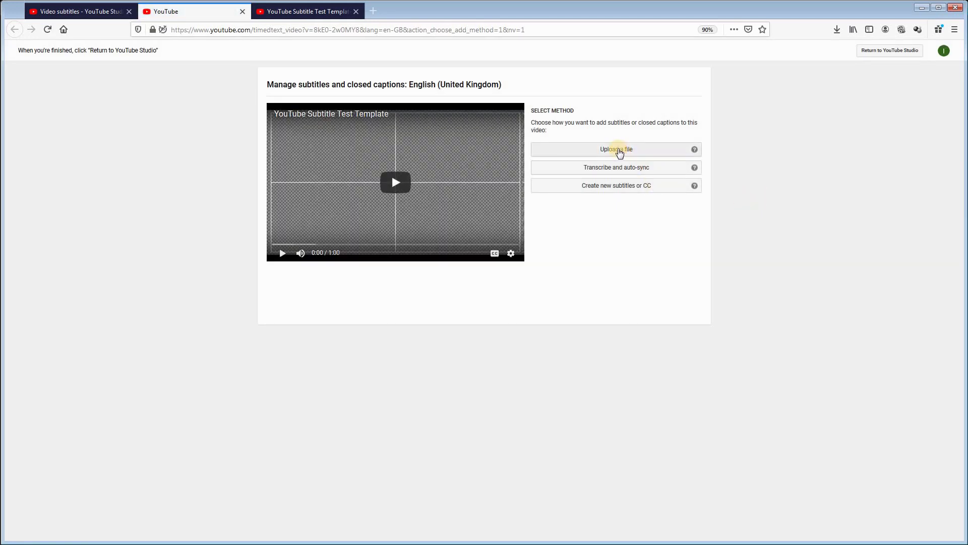
pyautogui.click(618, 152)
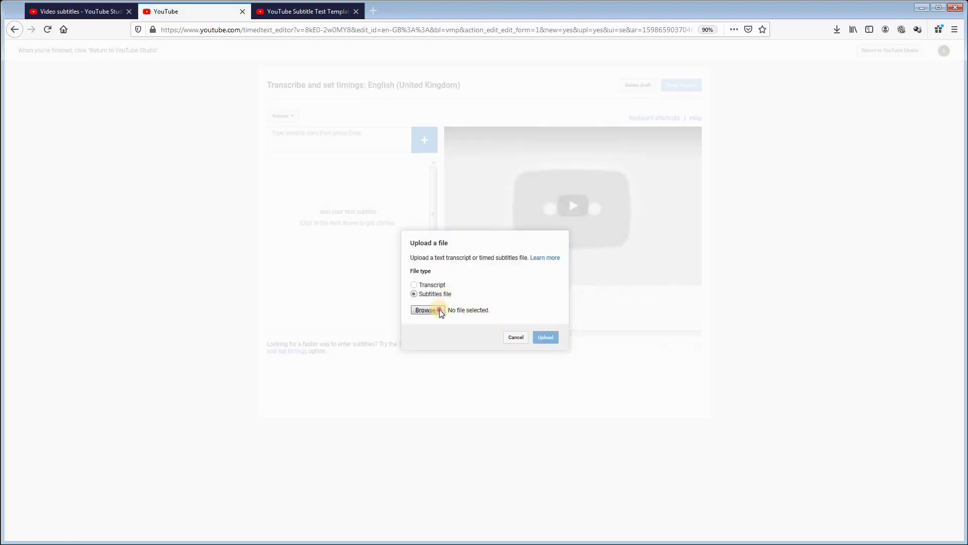
pyautogui.click(440, 310)
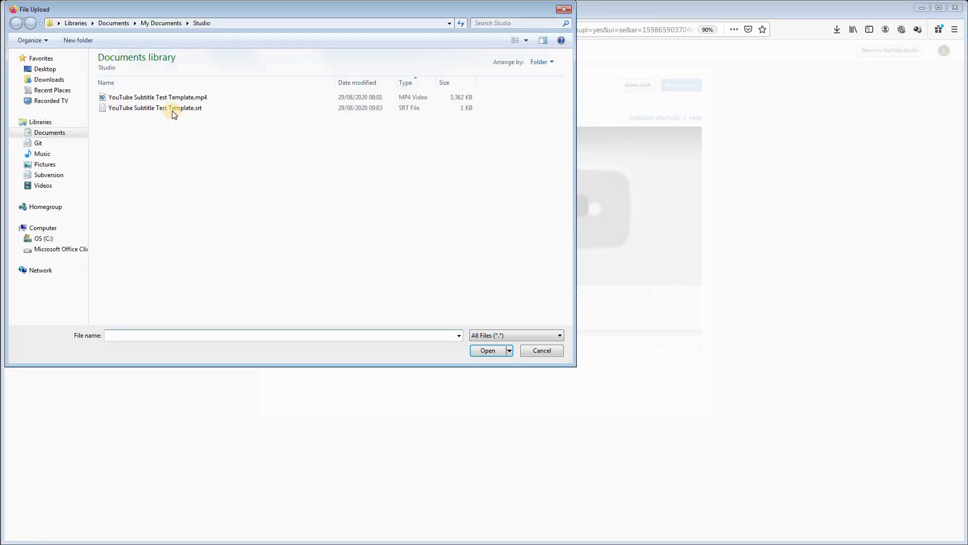
pyautogui.click(171, 109)
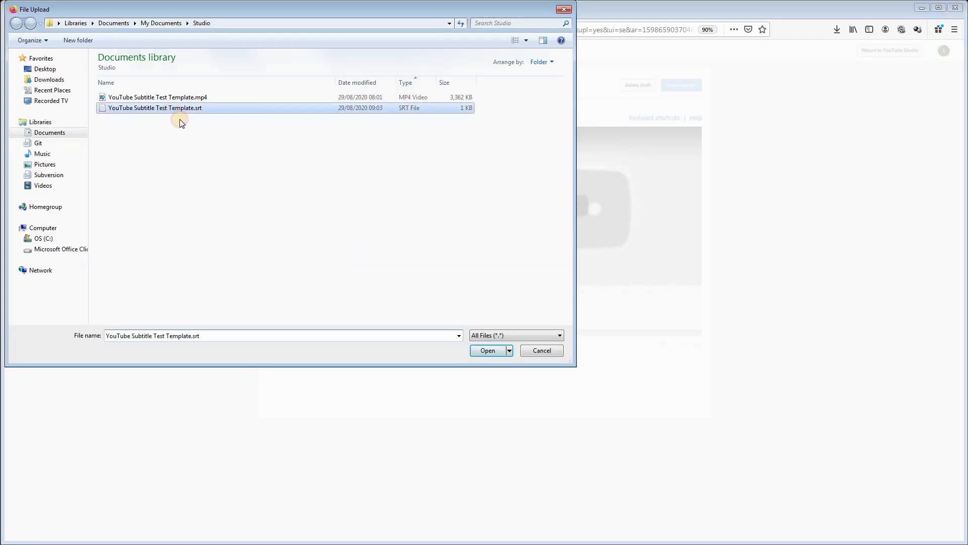
pyautogui.click(488, 350)
pyautogui.click(545, 339)
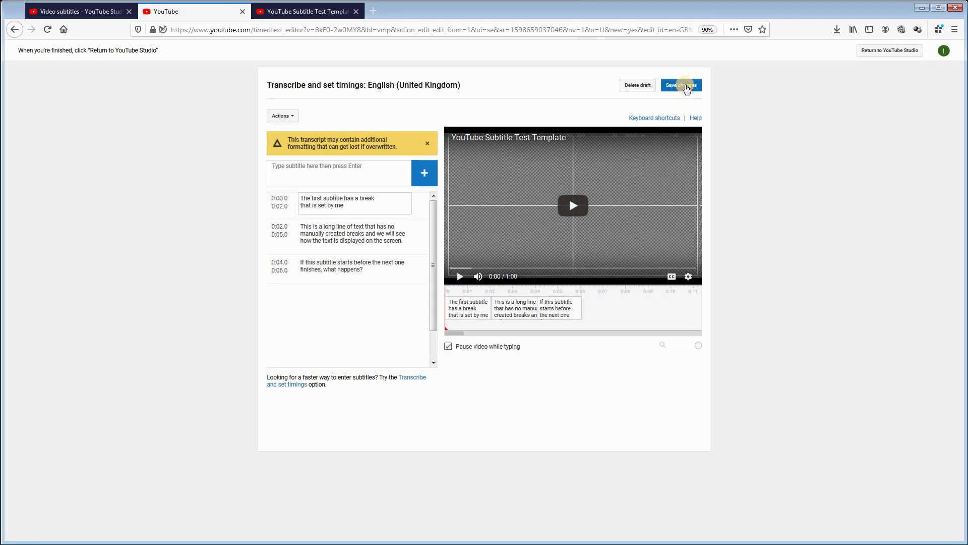
pyautogui.click(687, 89)
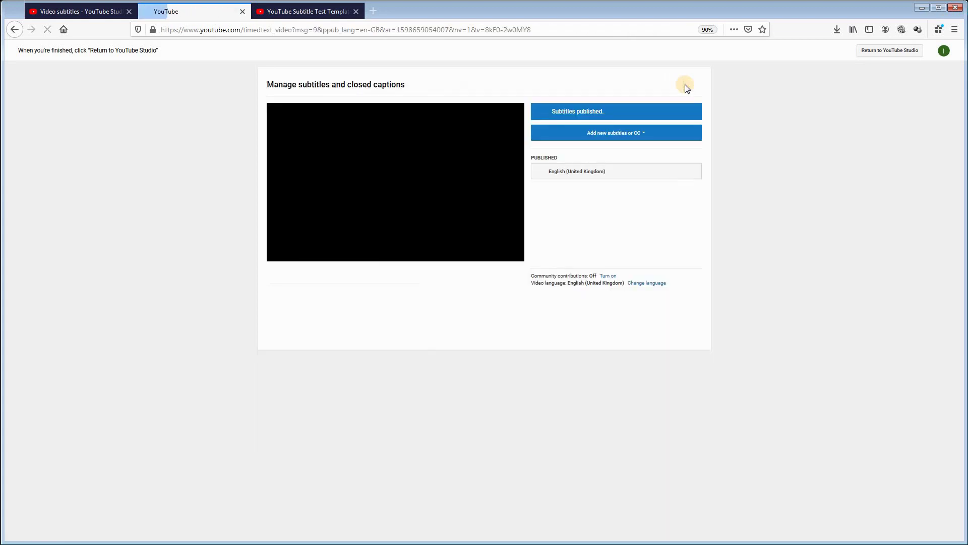
# Step: Reload the watch page and play, pausing on the long subtitle and at the 0:04 overlap
pyautogui.click(292, 11)
pyautogui.click(48, 30)
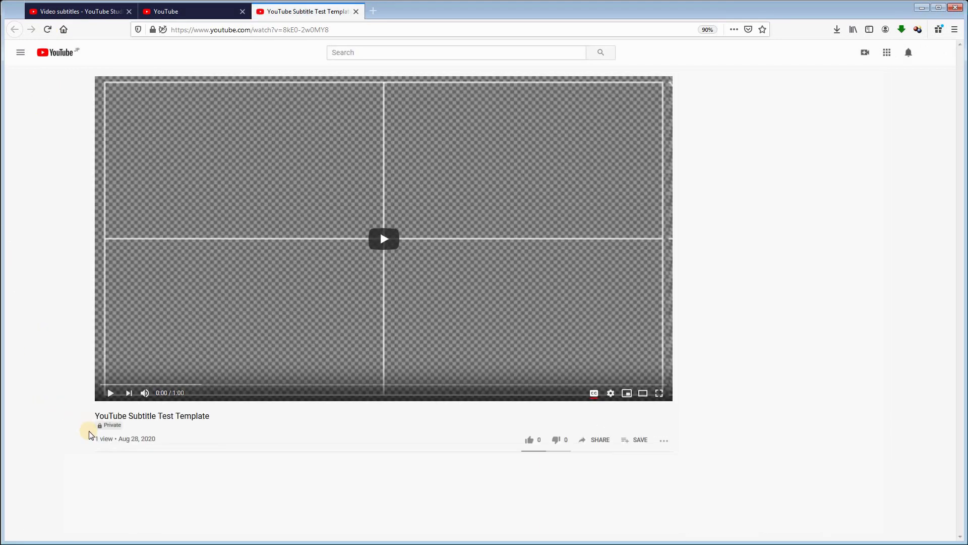
pyautogui.click(111, 393)
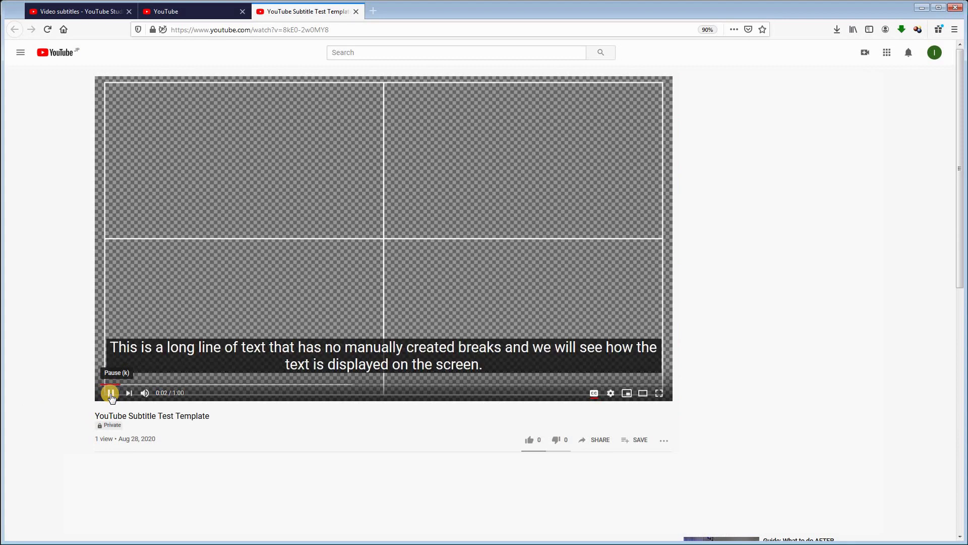
pyautogui.click(110, 393)
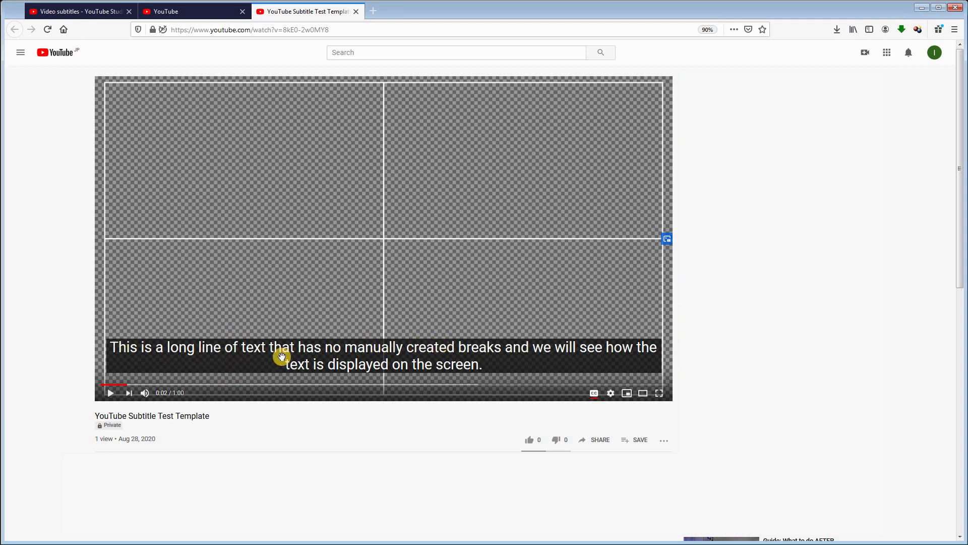
pyautogui.click(110, 393)
pyautogui.click(110, 393)
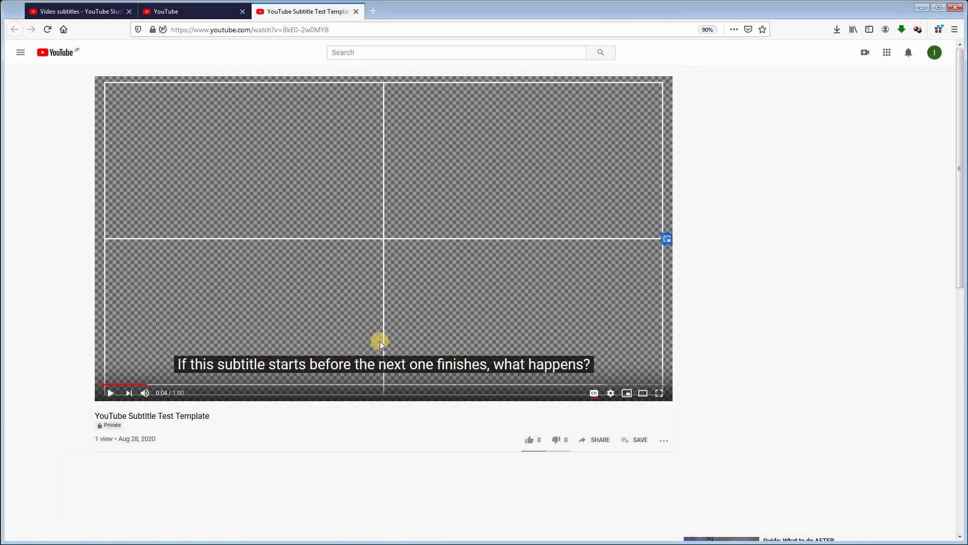
# Step: Revisit the long subtitle, pause again on the overlap, then return to Subtitle Edit
pyautogui.click(137, 385)
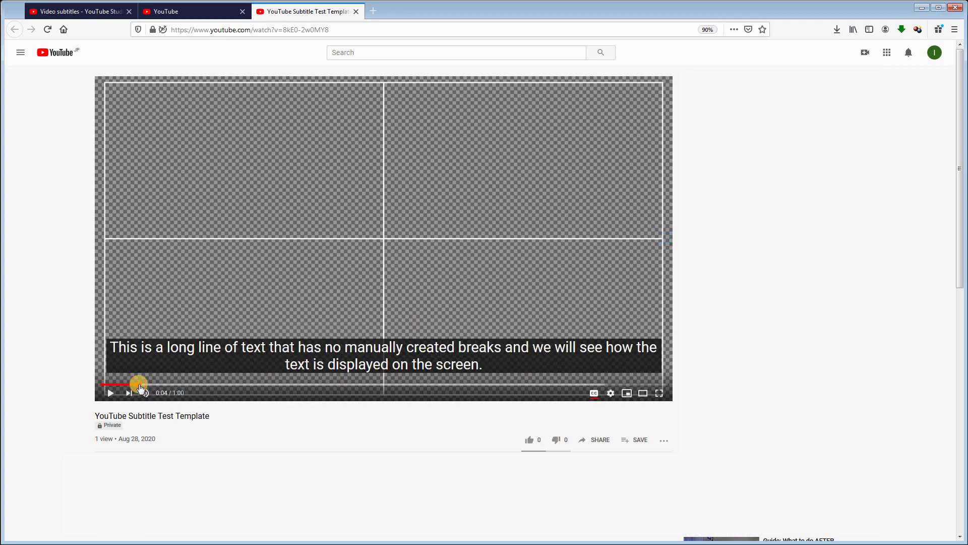
pyautogui.click(110, 393)
pyautogui.click(110, 393)
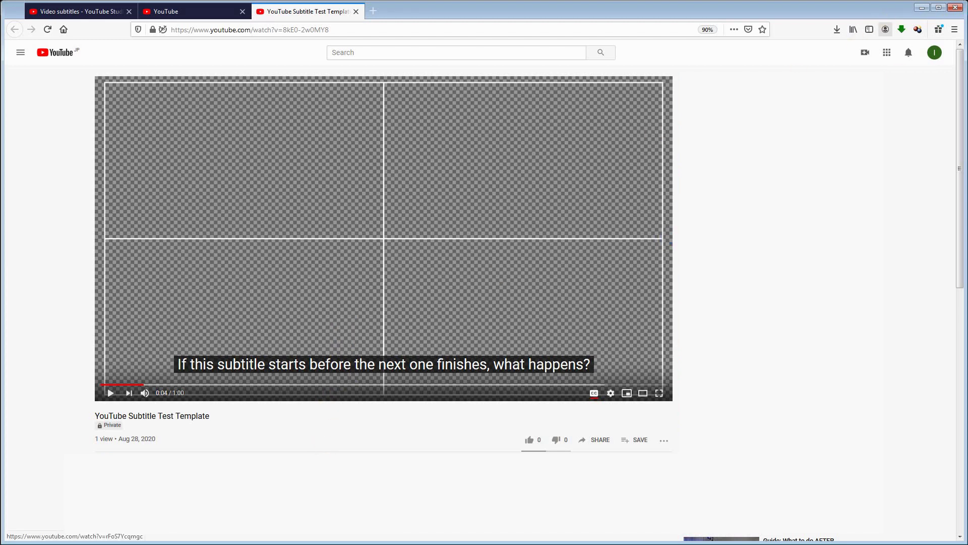
pyautogui.hotkey('alt', 'Tab')
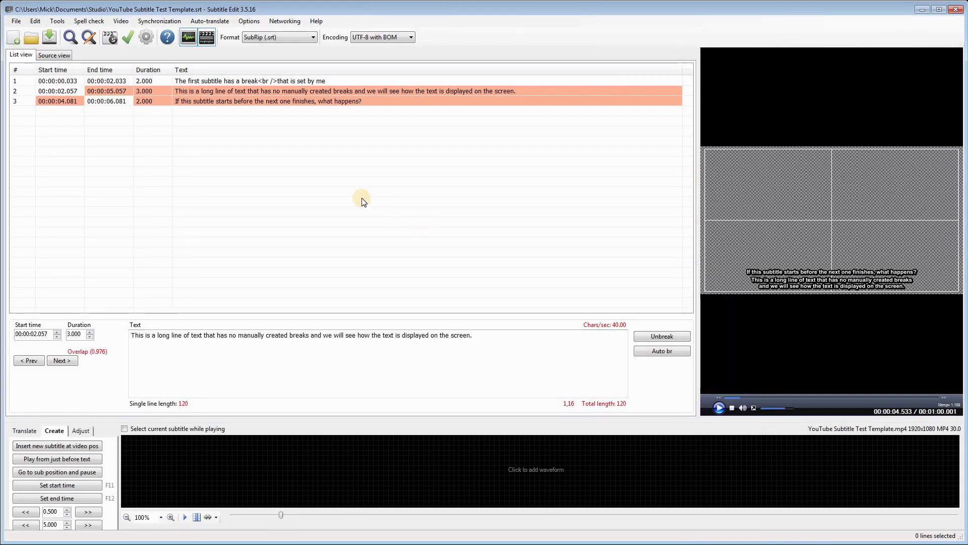
# Step: Pick EBU STL (.stl) from the Format dropdown
pyautogui.click(313, 37)
pyautogui.moveTo(379, 62); pyautogui.dragTo(378, 67)
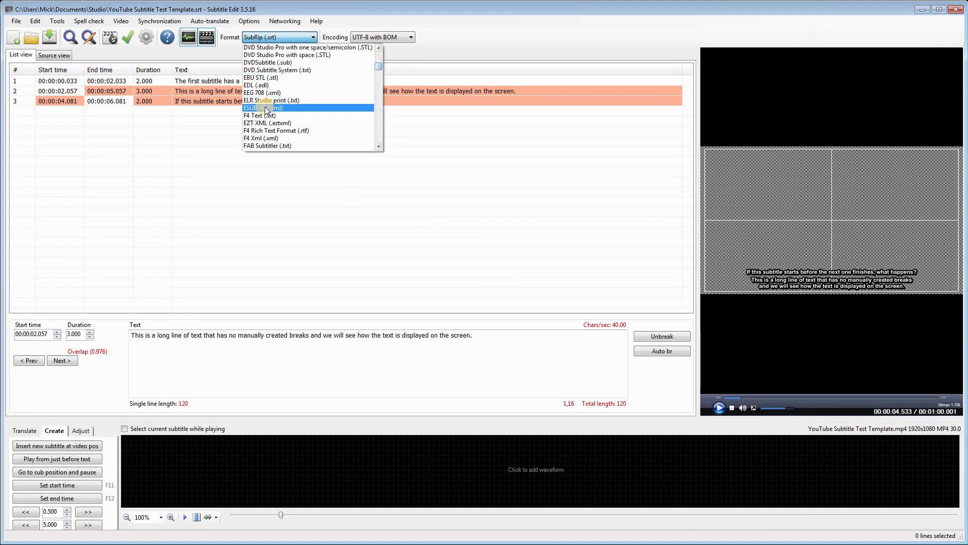
pyautogui.click(261, 79)
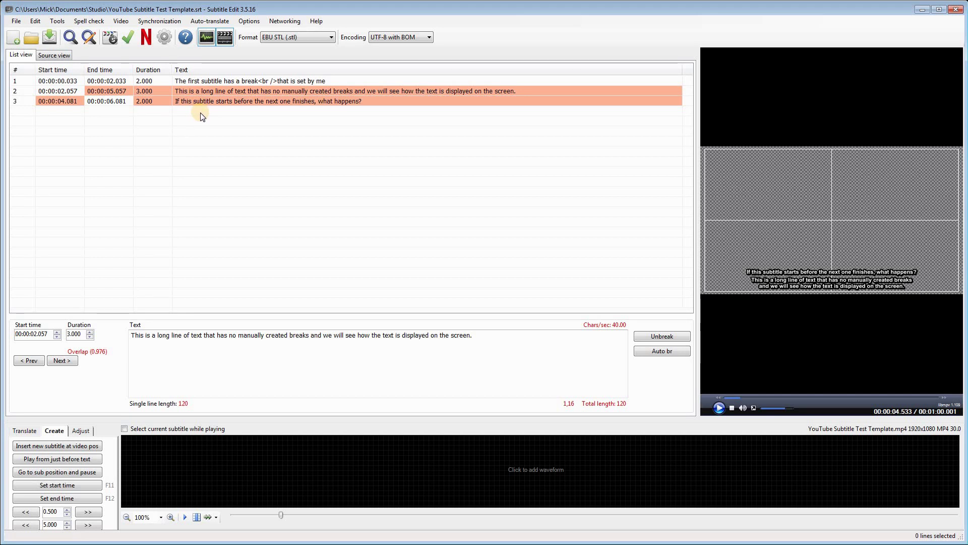
# Step: Add blank 2-second subtitles 4 through 11 after subtitle 3 with Insert after
pyautogui.rightClick(200, 112)
pyautogui.click(187, 100)
pyautogui.rightClick(187, 100)
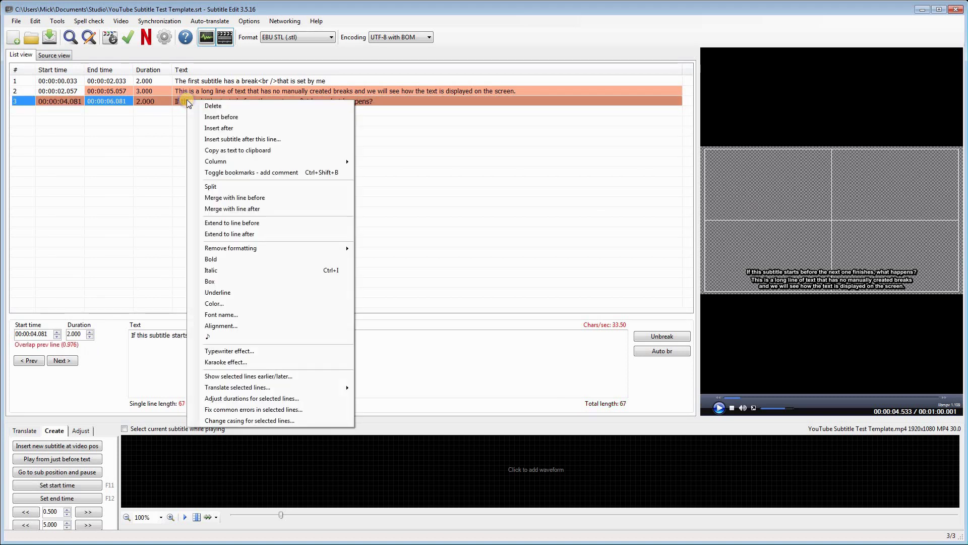
pyautogui.click(211, 129)
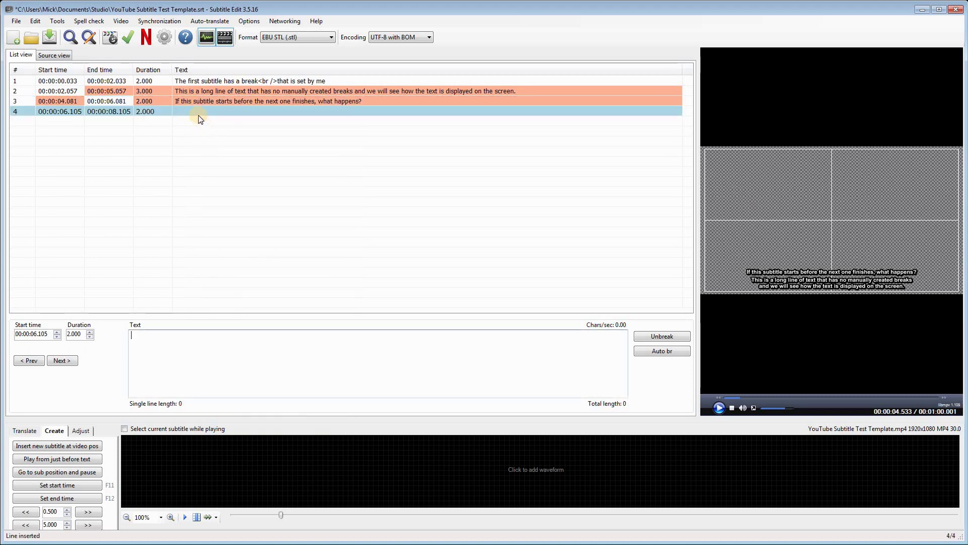
pyautogui.rightClick(198, 111)
pyautogui.click(218, 139)
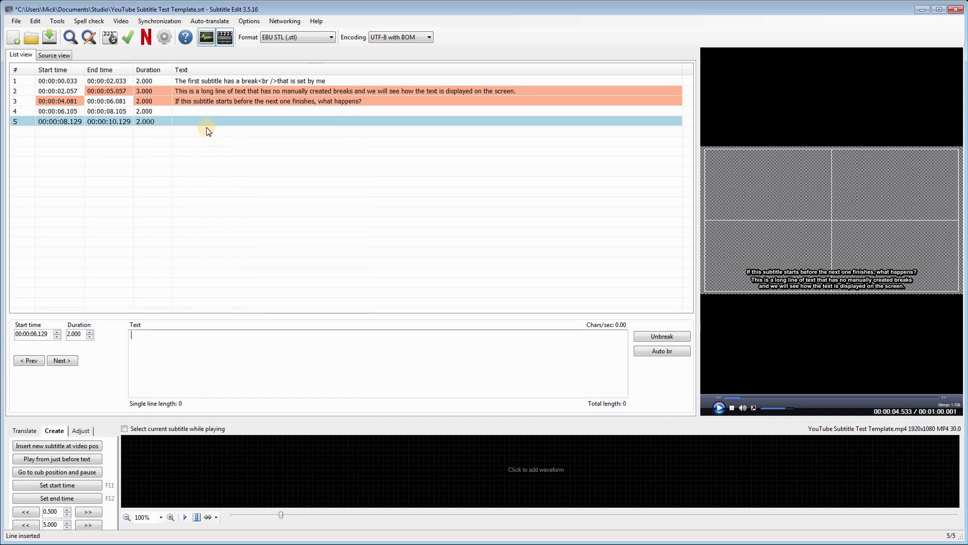
pyautogui.rightClick(204, 120)
pyautogui.click(226, 149)
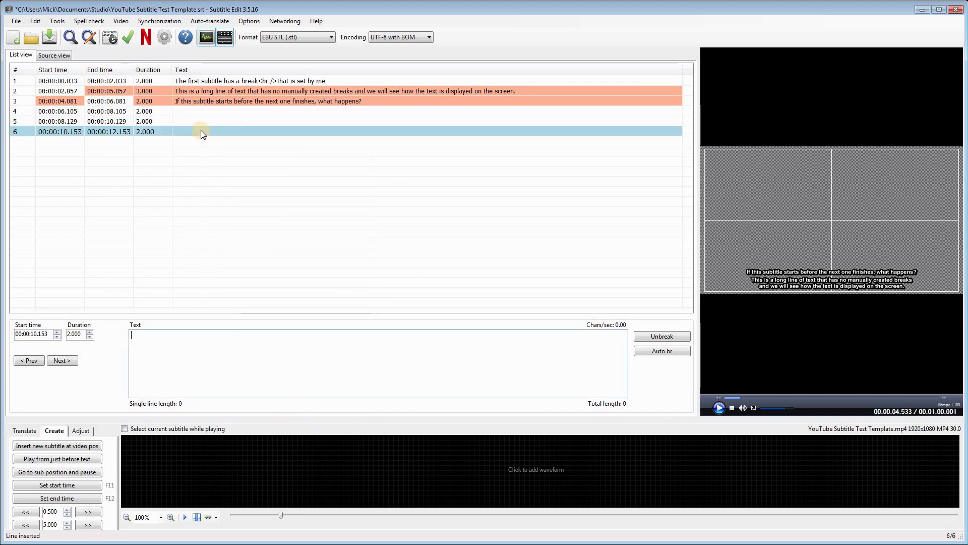
pyautogui.rightClick(201, 132)
pyautogui.click(223, 159)
pyautogui.rightClick(201, 141)
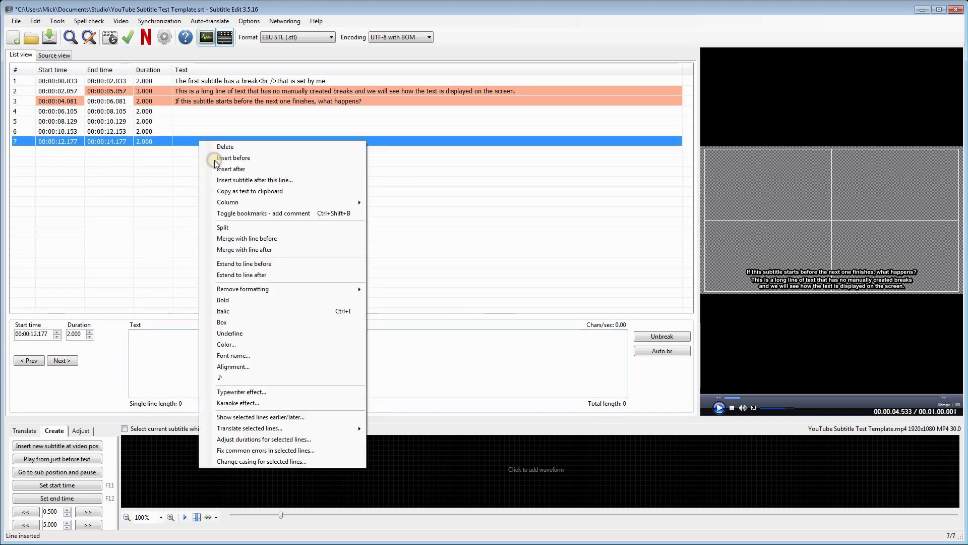
pyautogui.click(223, 168)
pyautogui.rightClick(205, 152)
pyautogui.click(210, 168)
pyautogui.rightClick(207, 162)
pyautogui.click(210, 178)
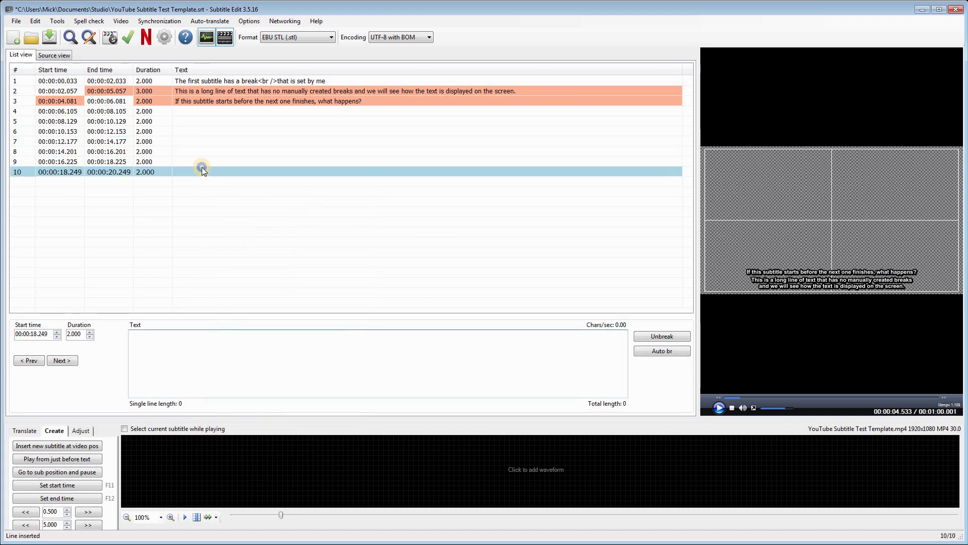
pyautogui.rightClick(203, 172)
pyautogui.click(206, 188)
# Step: Continue adding blank subtitles 12 through 19, then select line 4
pyautogui.rightClick(204, 182)
pyautogui.click(205, 198)
pyautogui.rightClick(205, 198)
pyautogui.click(207, 226)
pyautogui.rightClick(206, 201)
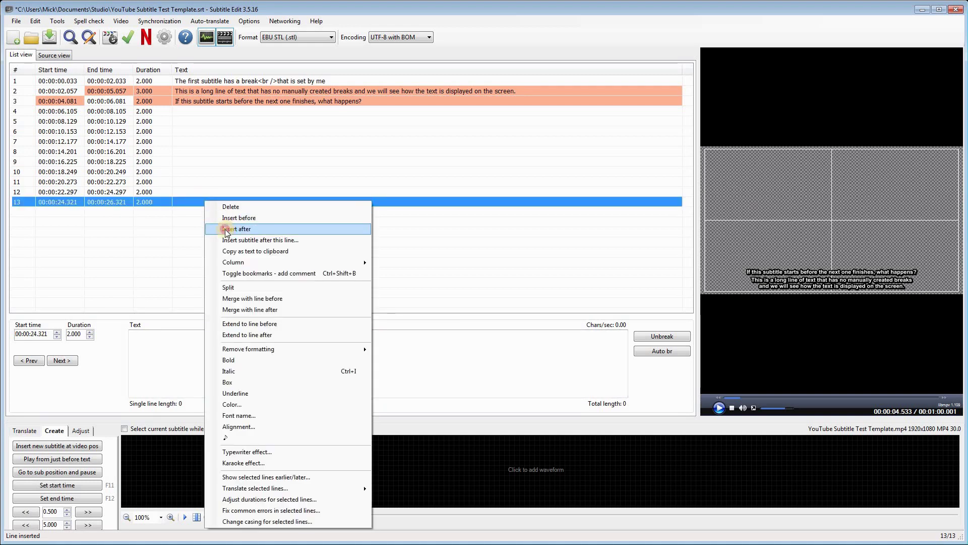
pyautogui.click(209, 230)
pyautogui.rightClick(208, 212)
pyautogui.click(227, 239)
pyautogui.rightClick(212, 222)
pyautogui.click(228, 245)
pyautogui.rightClick(212, 232)
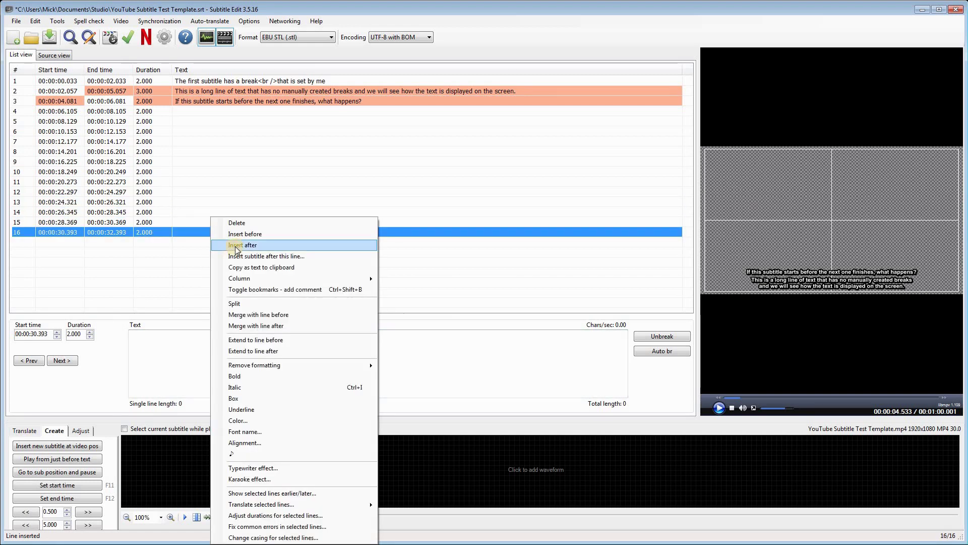
pyautogui.click(228, 255)
pyautogui.rightClick(212, 242)
pyautogui.click(227, 266)
pyautogui.rightClick(202, 252)
pyautogui.click(234, 247)
pyautogui.click(212, 112)
pyautogui.click(163, 342)
pyautogui.click(207, 112)
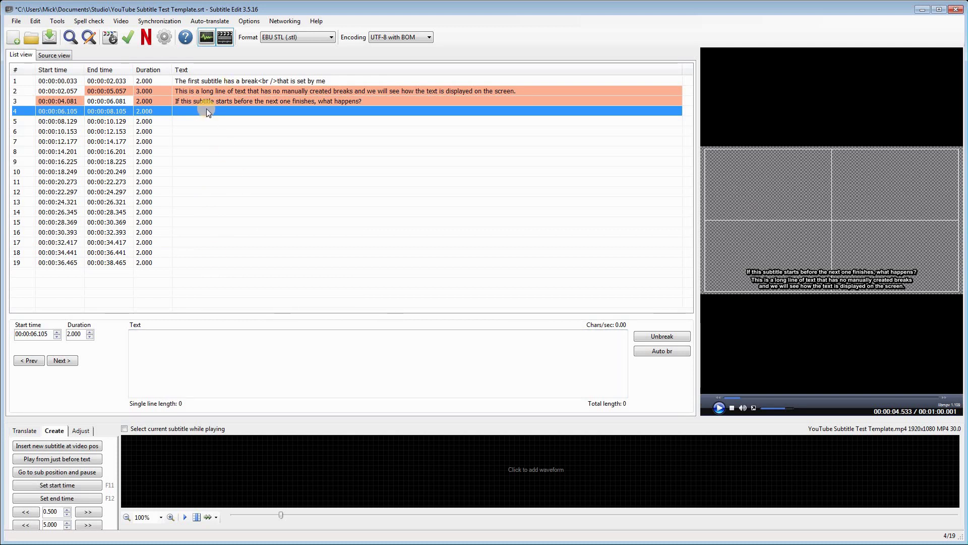
pyautogui.rightClick(206, 111)
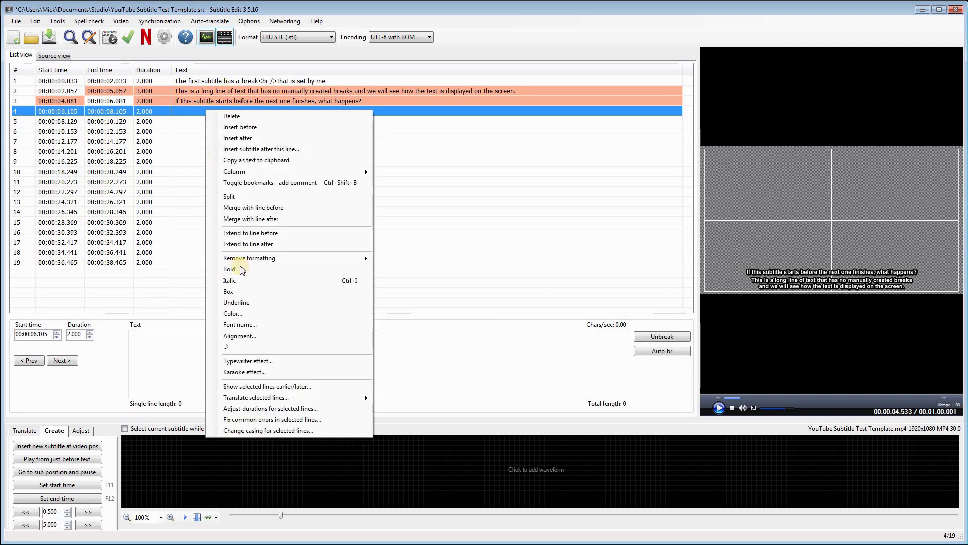
pyautogui.click(248, 337)
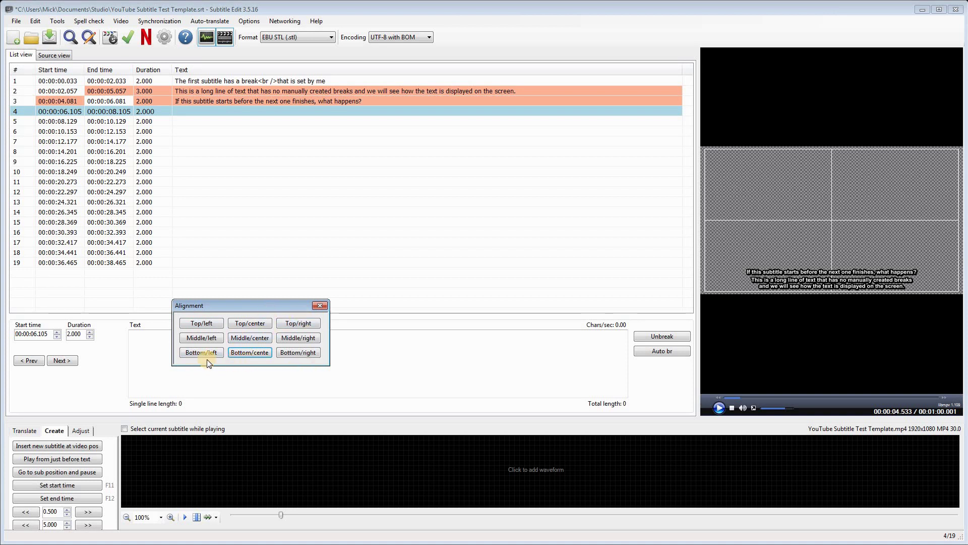
pyautogui.click(320, 306)
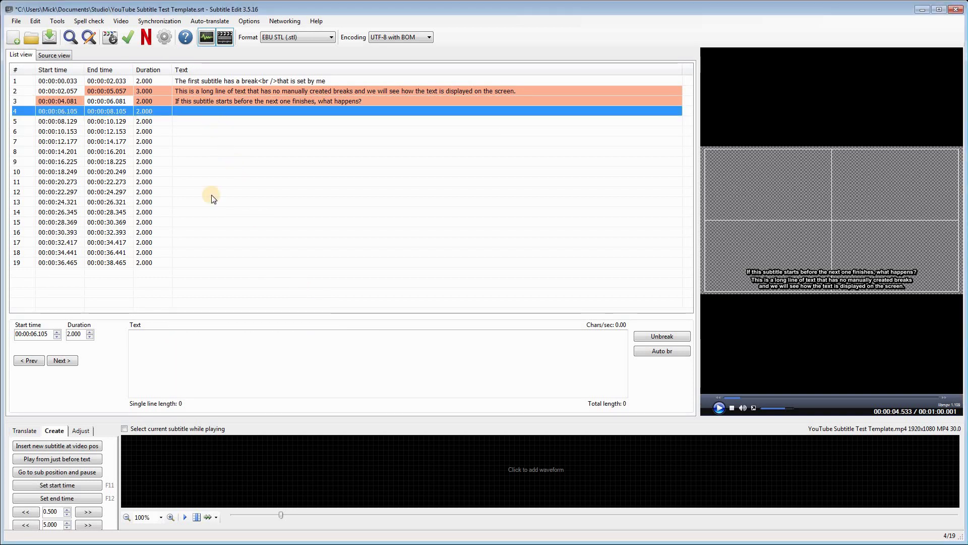
# Step: Type Top/Left into subtitle 4 and paste it into subtitle 5
pyautogui.click(232, 352)
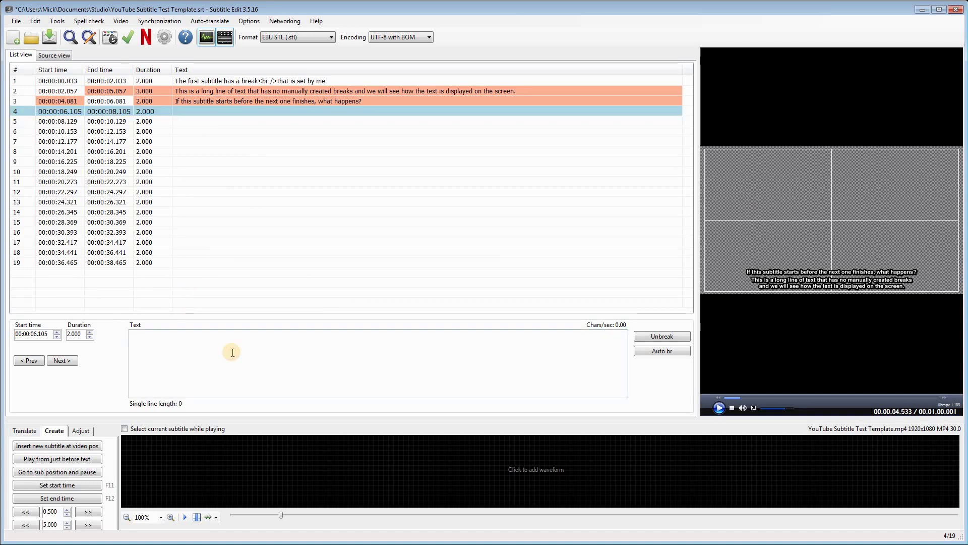
pyautogui.write('Top/Left')
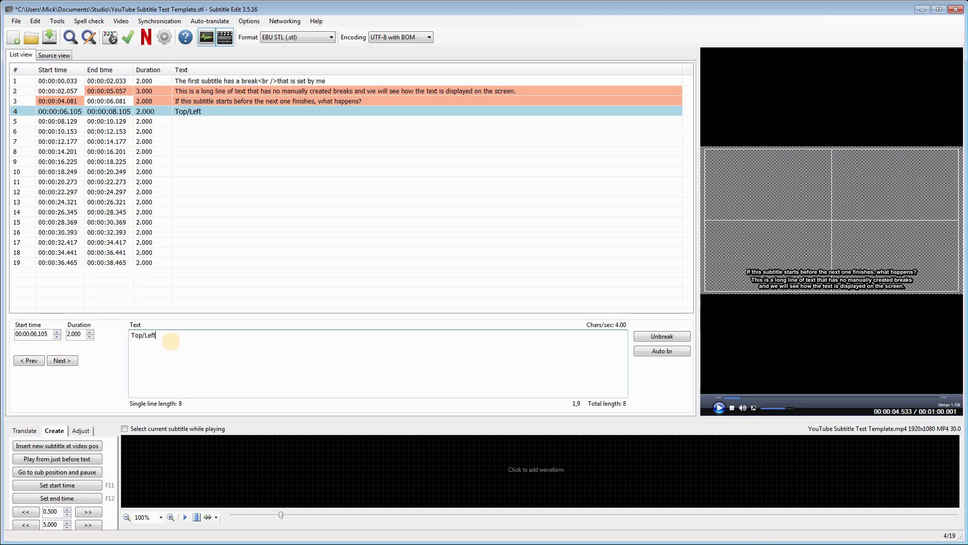
pyautogui.moveTo(169, 335); pyautogui.dragTo(125, 334)
pyautogui.hotkey('ctrl', 'c')
pyautogui.click(198, 243)
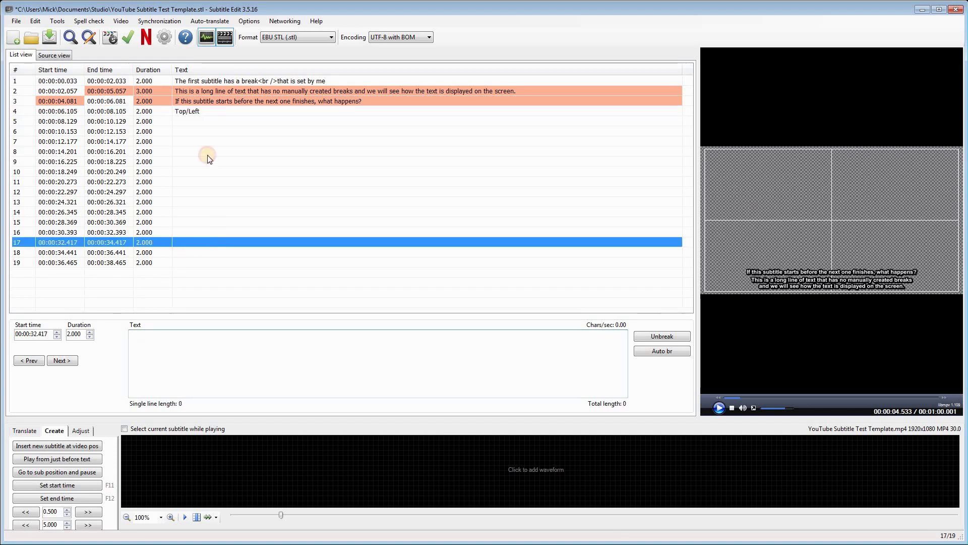
pyautogui.click(200, 122)
pyautogui.click(157, 347)
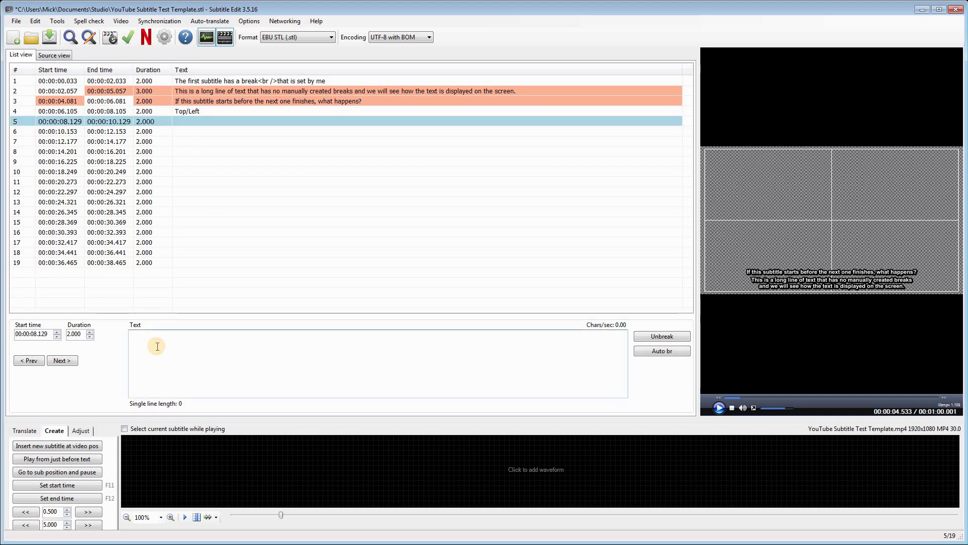
pyautogui.hotkey('ctrl', 'v')
pyautogui.hotkey('ctrl', 'v')
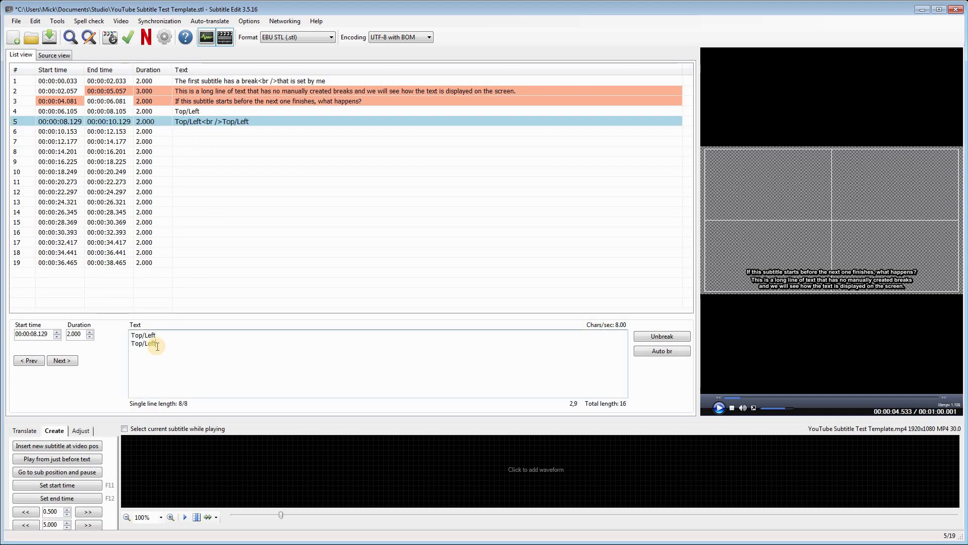
# Step: Fill subtitle 6 with Top/Left repeated on three lines
pyautogui.click(237, 132)
pyautogui.rightClick(234, 133)
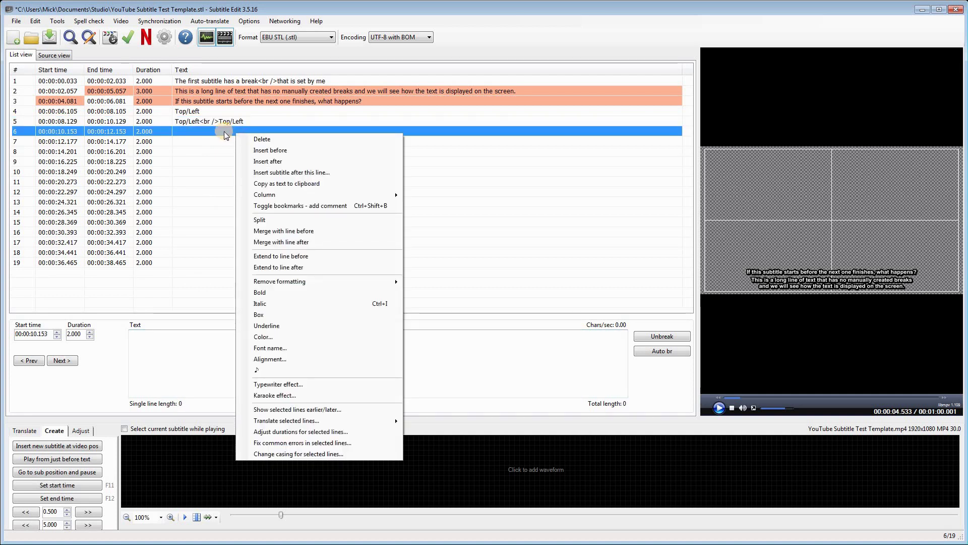
pyautogui.click(231, 324)
pyautogui.click(175, 348)
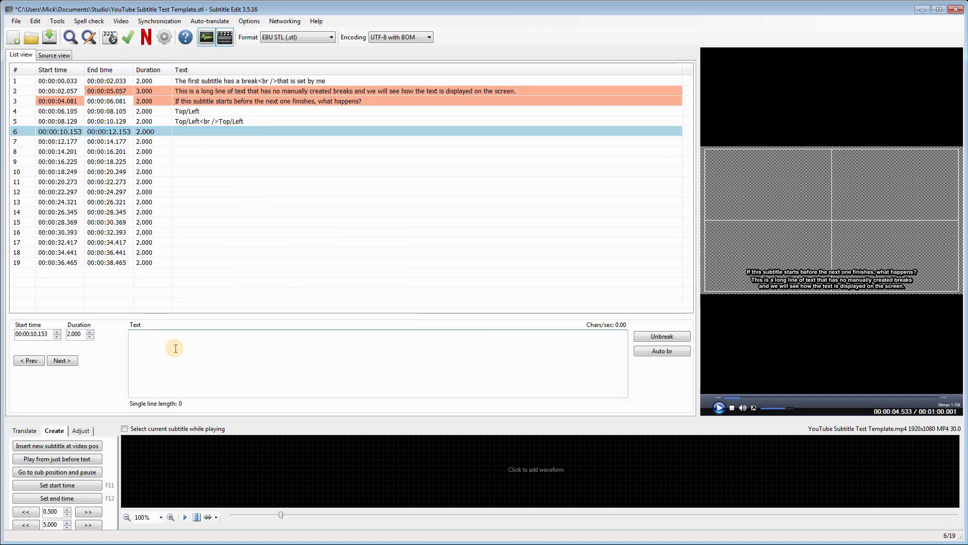
pyautogui.hotkey('ctrl', 'v')
pyautogui.press('Return')
pyautogui.hotkey('ctrl', 'v')
pyautogui.press('Return')
pyautogui.hotkey('ctrl', 'v')
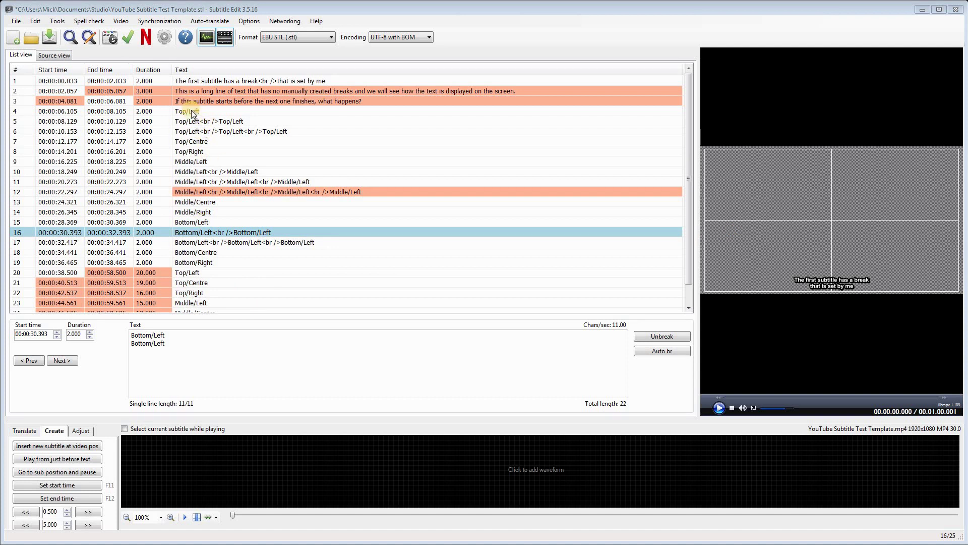
# Step: Align subtitles 4 and 5 to top left
pyautogui.rightClick(192, 110)
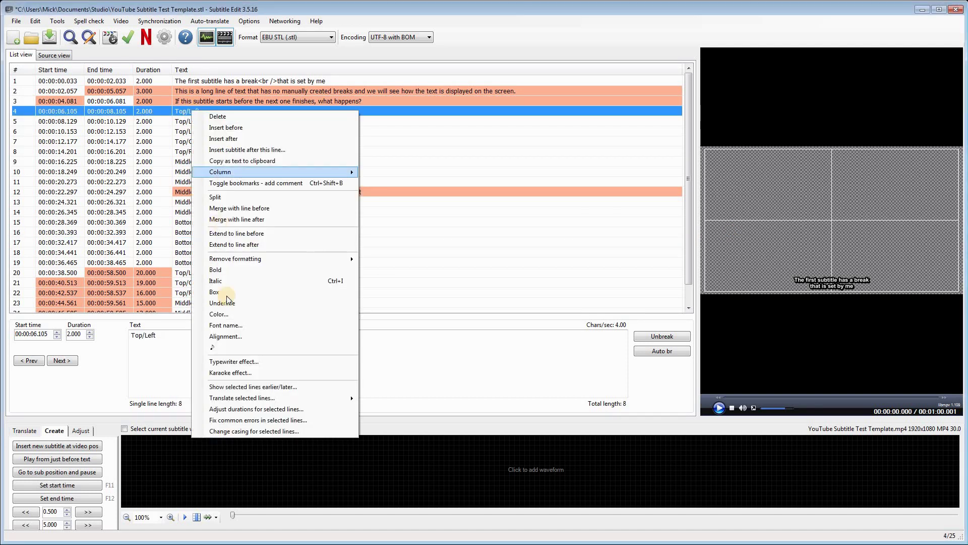
pyautogui.click(228, 336)
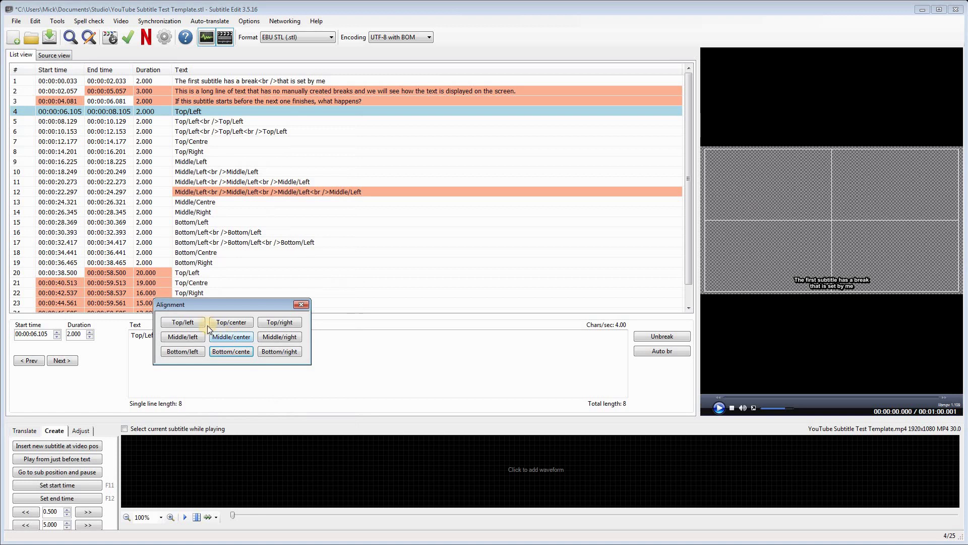
pyautogui.click(183, 323)
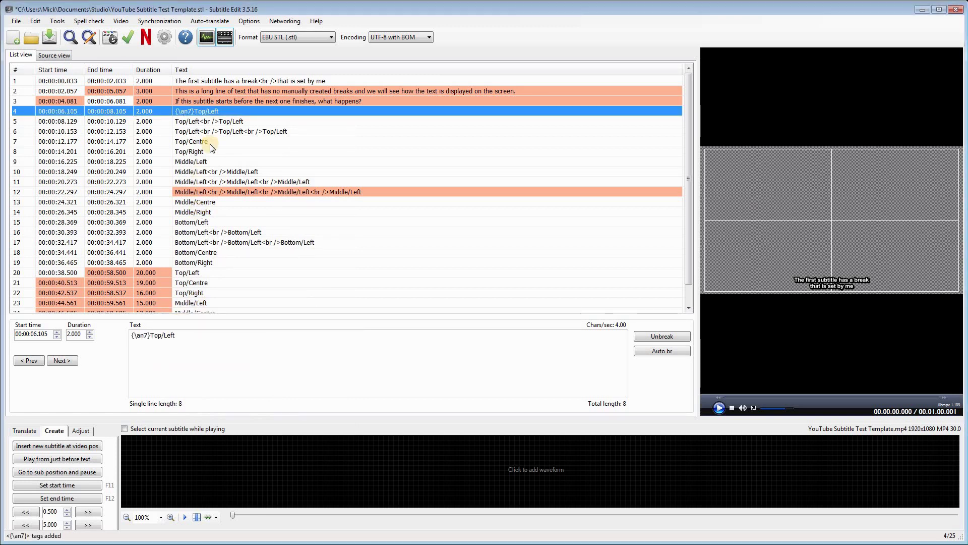
pyautogui.rightClick(198, 123)
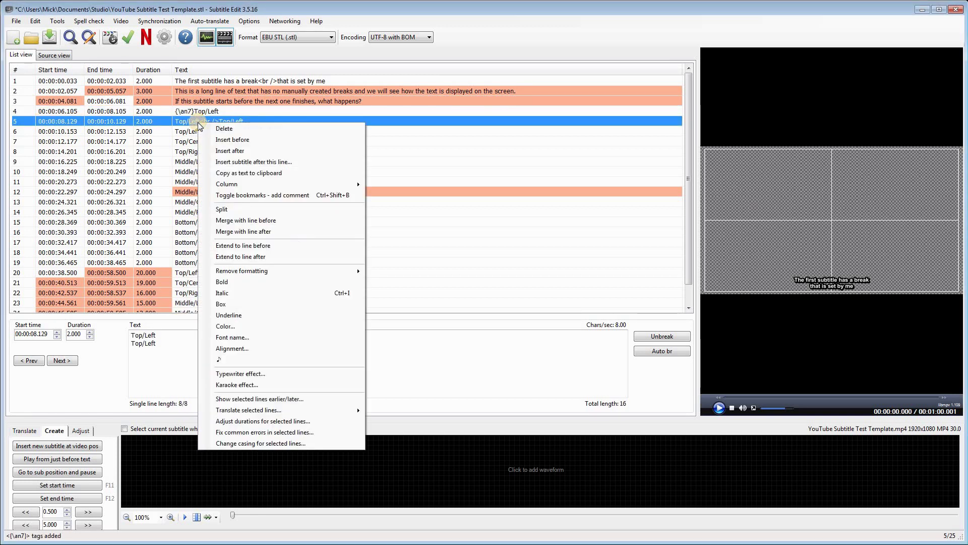
pyautogui.click(227, 349)
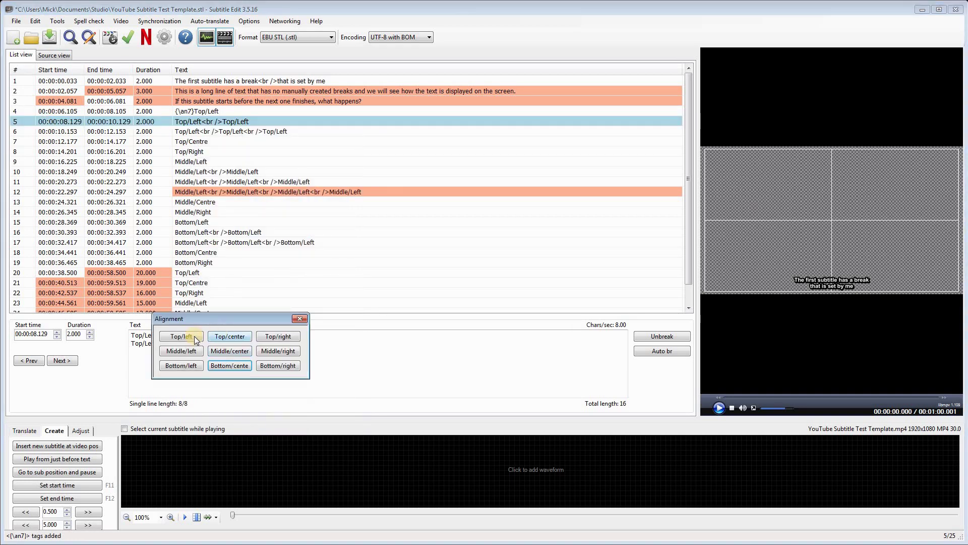
pyautogui.click(192, 335)
# Step: Align subtitle 6 to top left and the Top/Centre subtitle 7 to top centre
pyautogui.rightClick(211, 131)
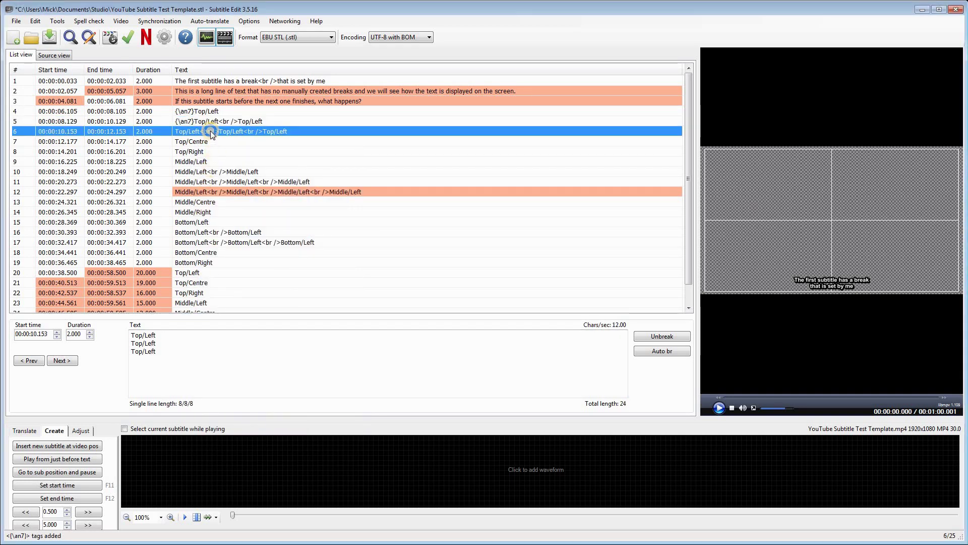
pyautogui.click(237, 357)
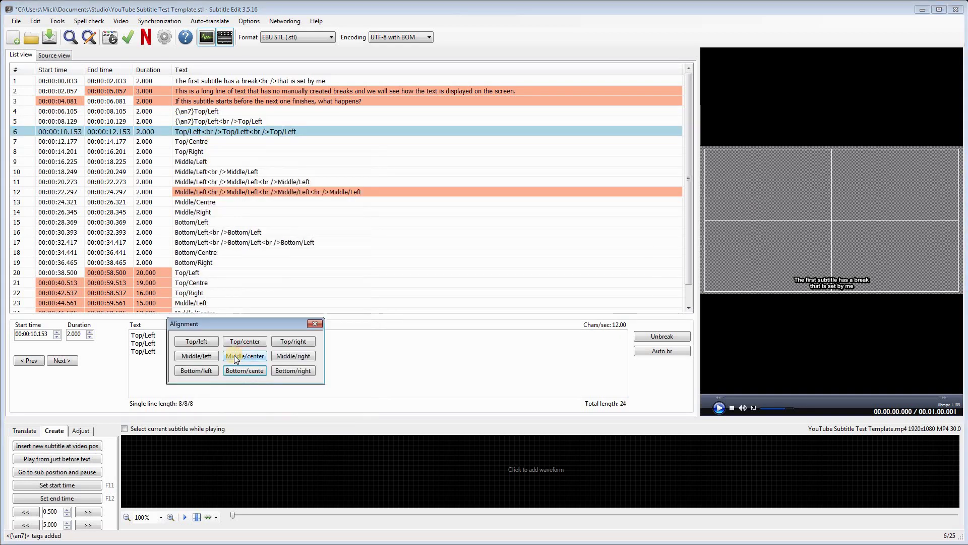
pyautogui.click(198, 336)
pyautogui.rightClick(206, 142)
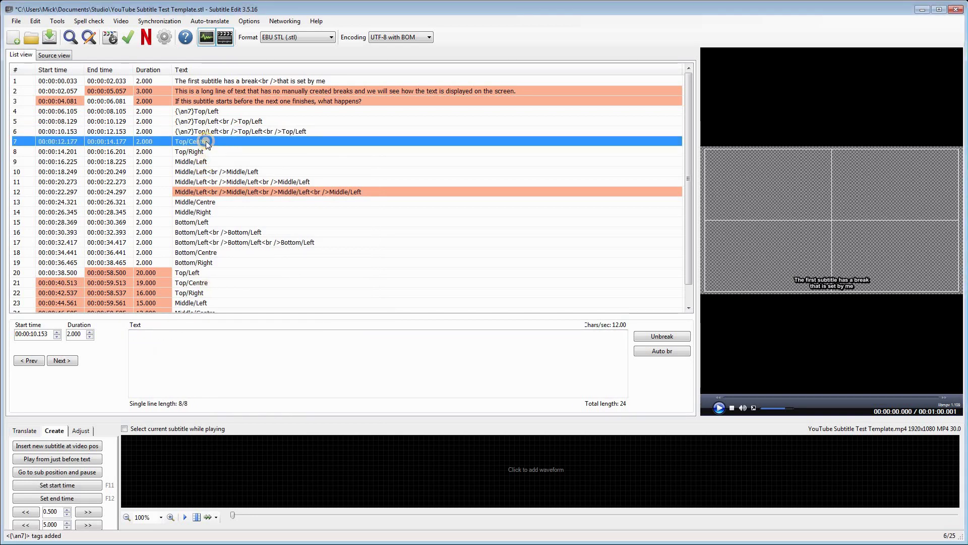
pyautogui.click(235, 367)
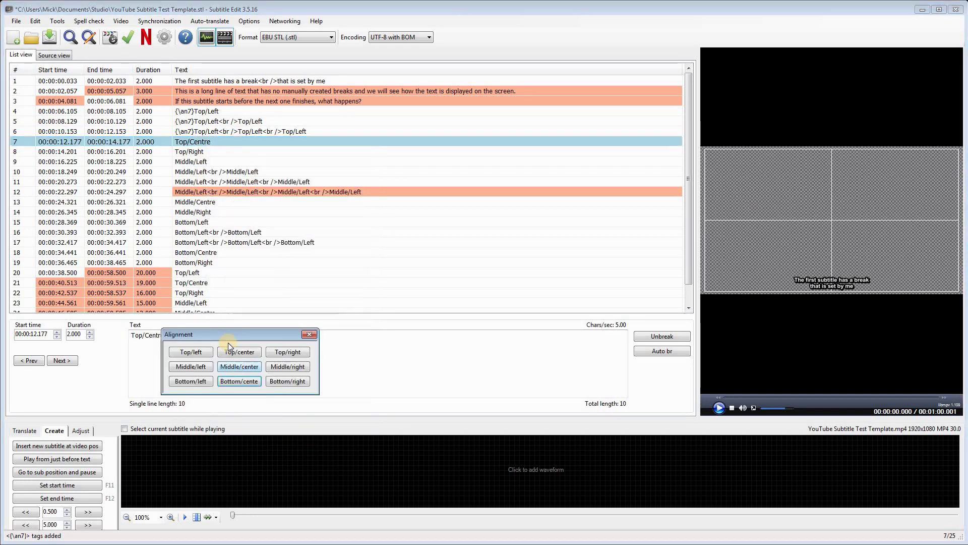
pyautogui.click(240, 353)
pyautogui.rightClick(197, 150)
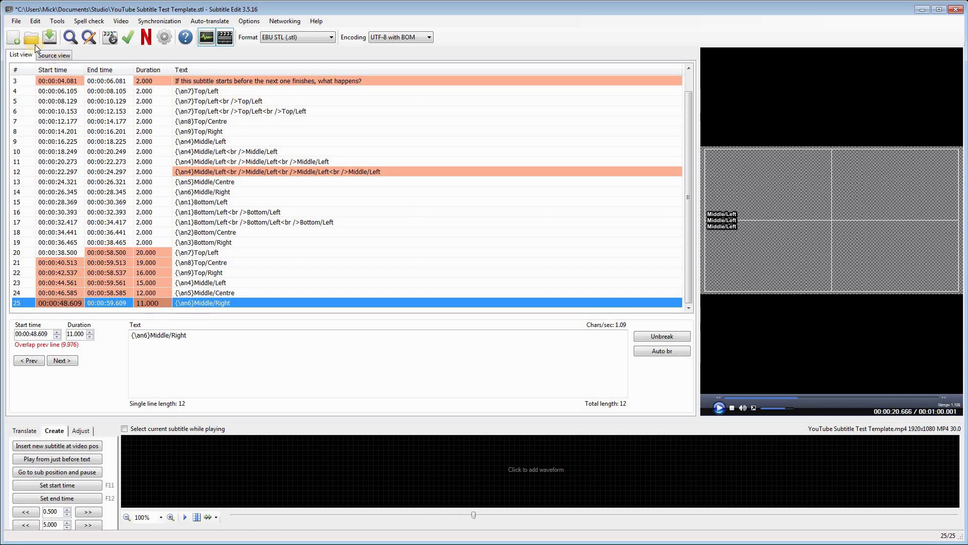
# Step: Save as EBU STL 'YouTube Subtitle Test Template.stl' with 99 characters per row and 30 fps
pyautogui.click(16, 21)
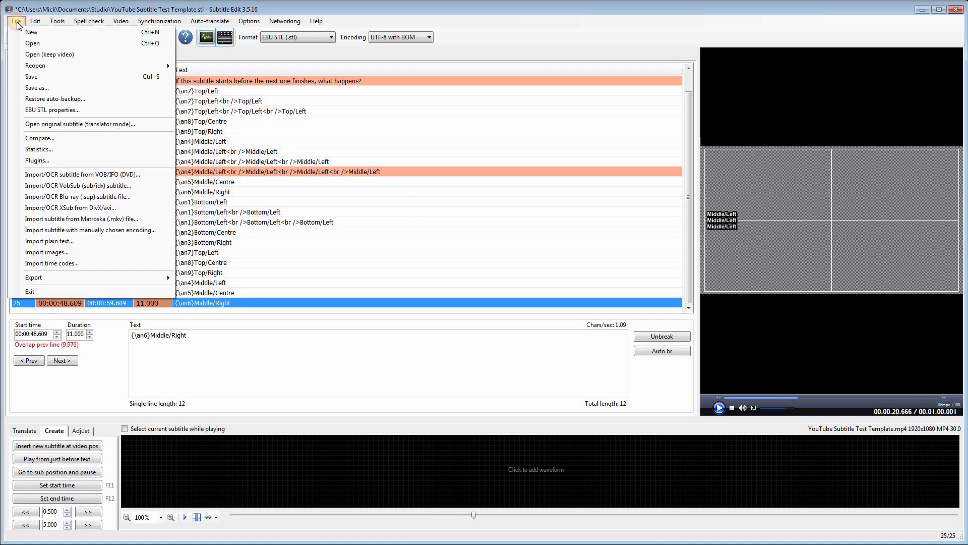
pyautogui.click(44, 90)
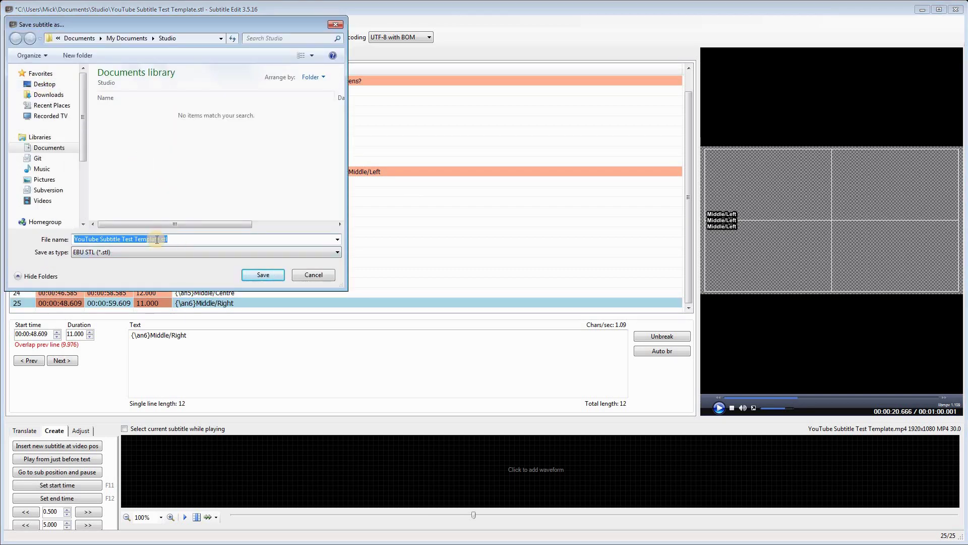
pyautogui.click(268, 276)
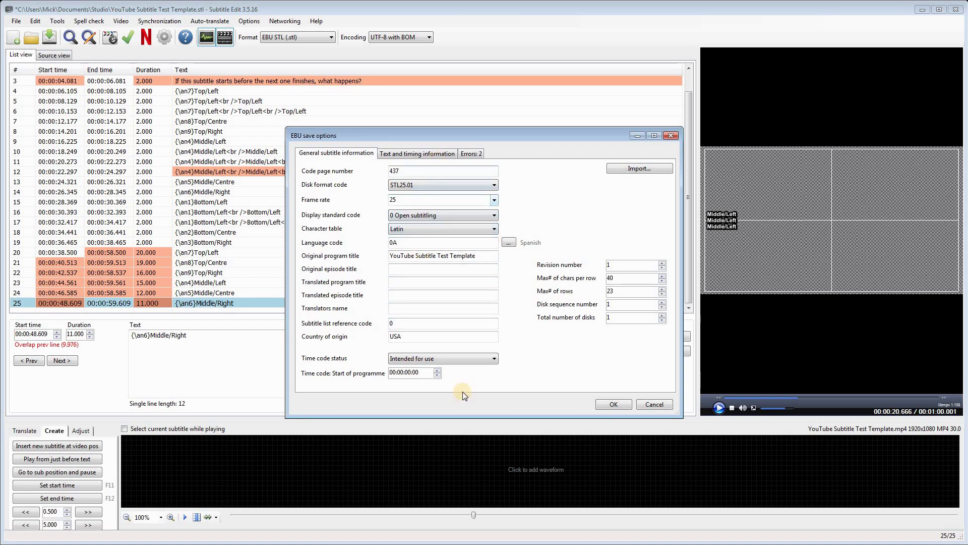
pyautogui.doubleClick(625, 278)
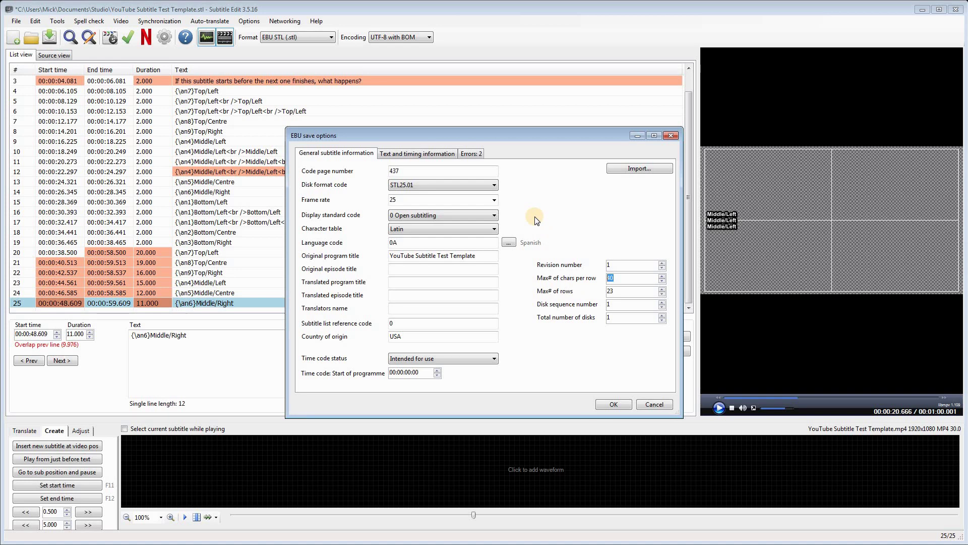
pyautogui.write('99')
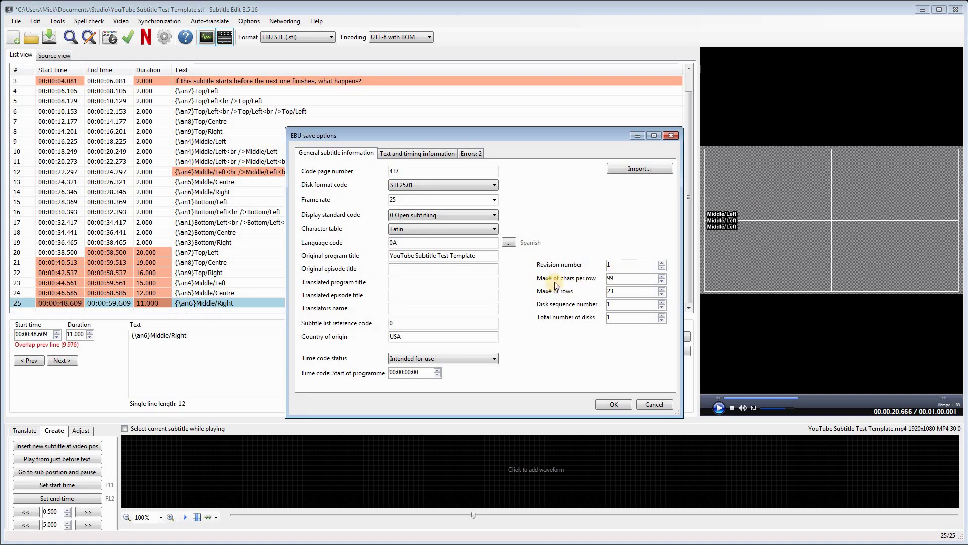
pyautogui.click(493, 201)
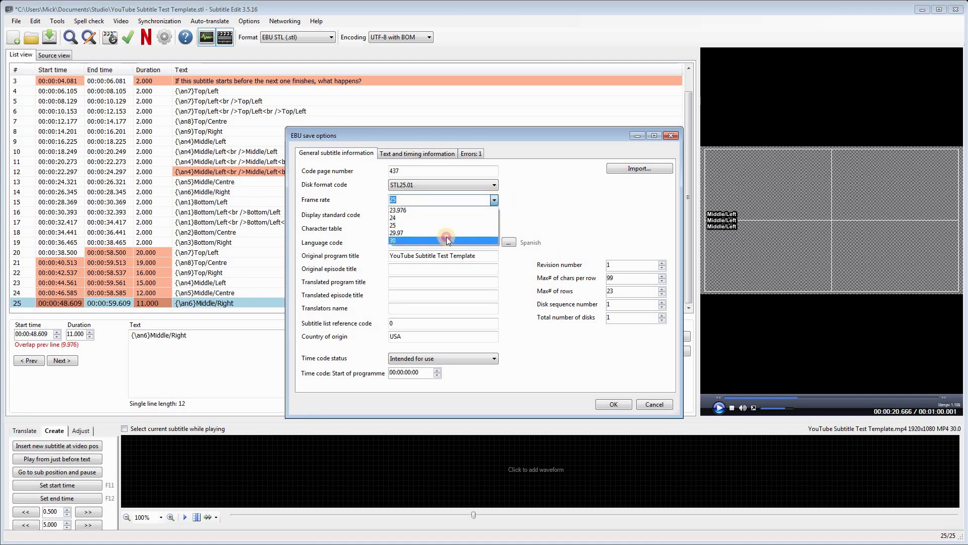
pyautogui.click(446, 237)
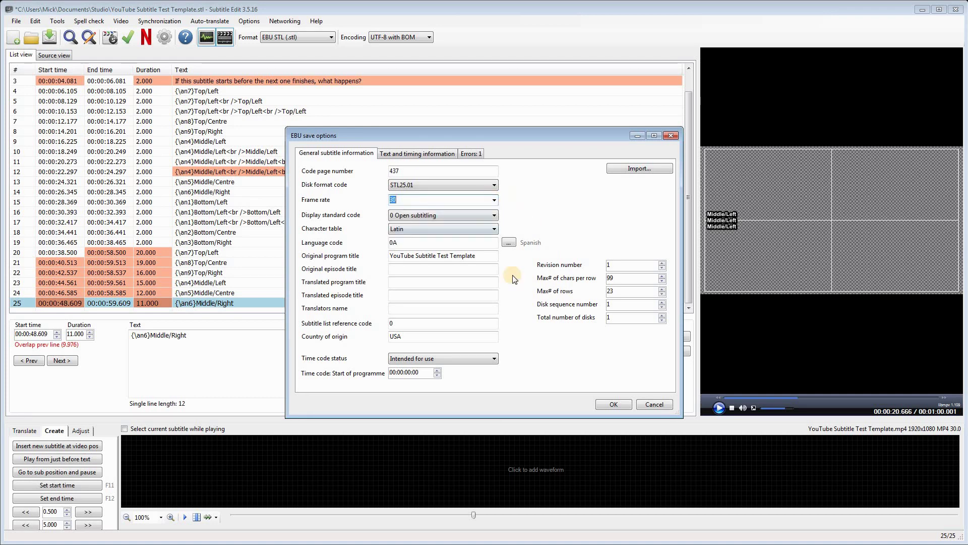
pyautogui.click(614, 405)
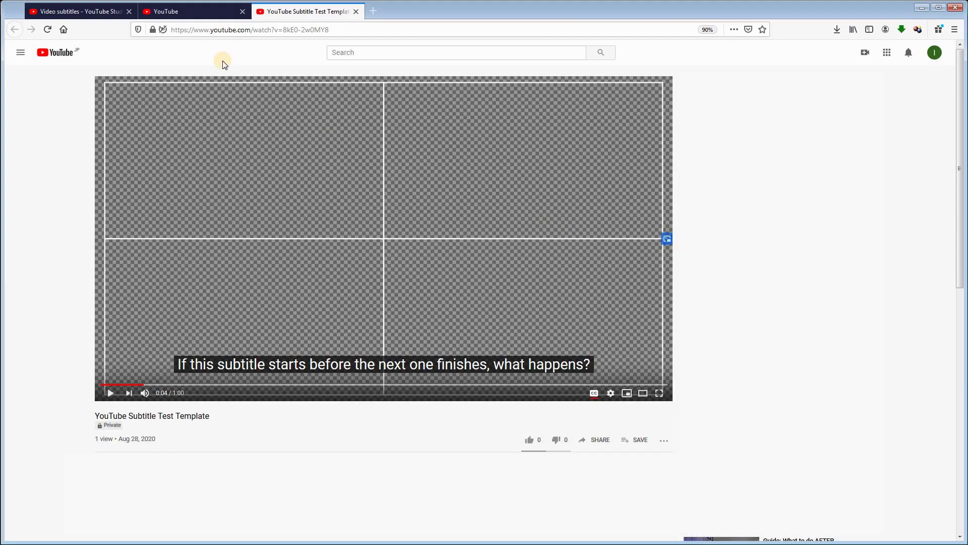
# Step: In the Studio subtitles page, add English (United States) and open its subtitle-adding page
pyautogui.click(183, 11)
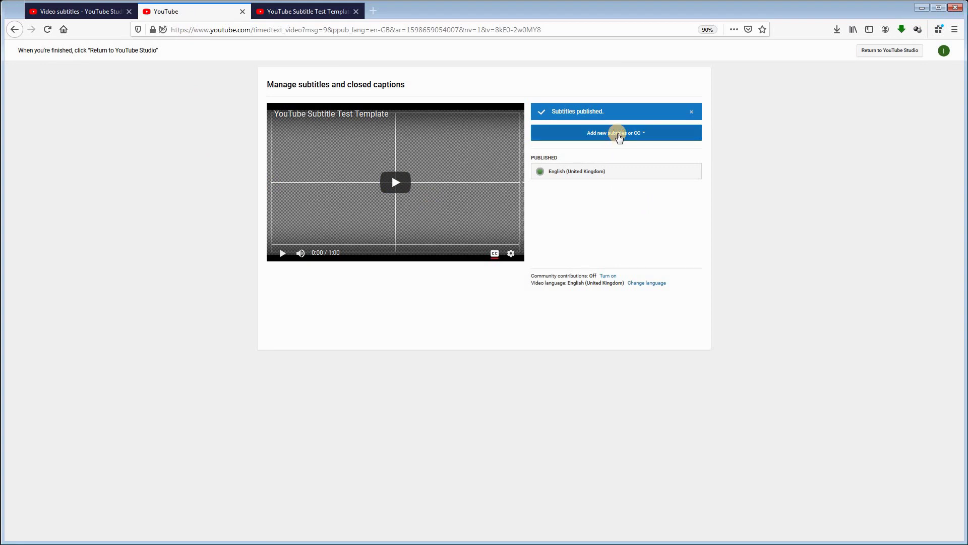
pyautogui.click(90, 11)
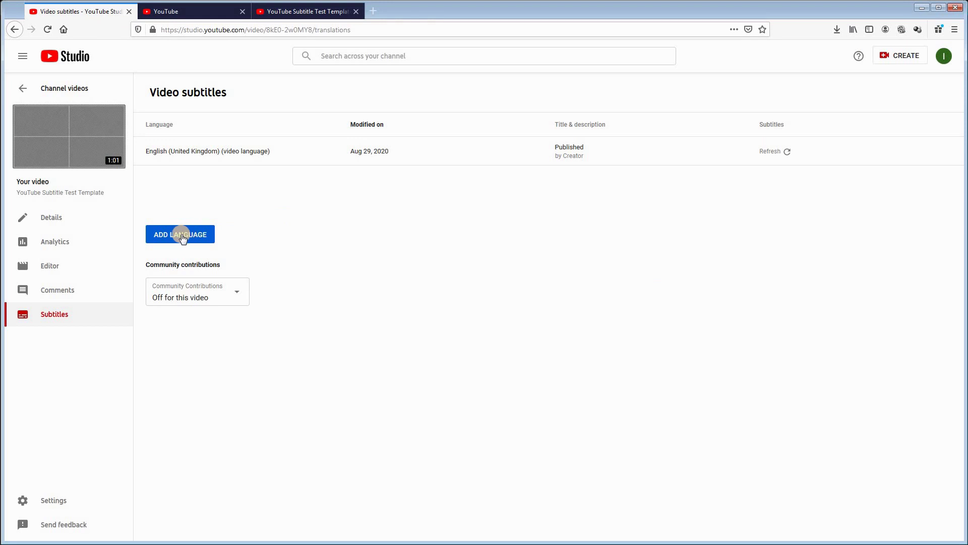
pyautogui.click(183, 237)
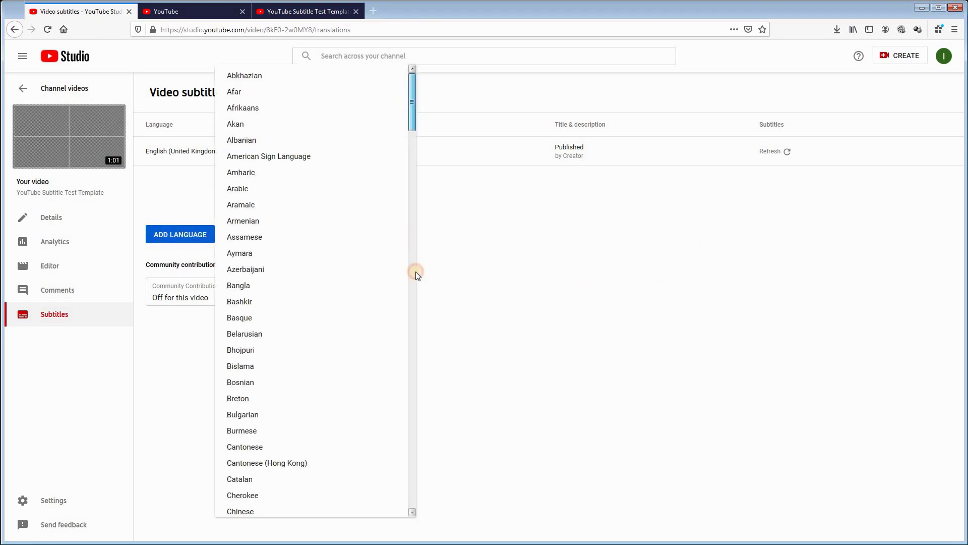
pyautogui.moveTo(416, 271); pyautogui.dragTo(394, 197)
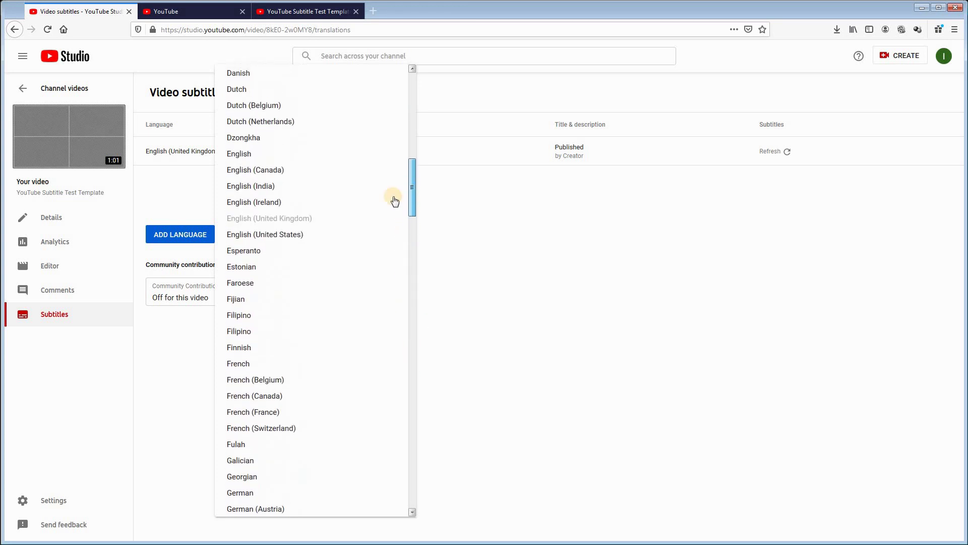
pyautogui.click(273, 235)
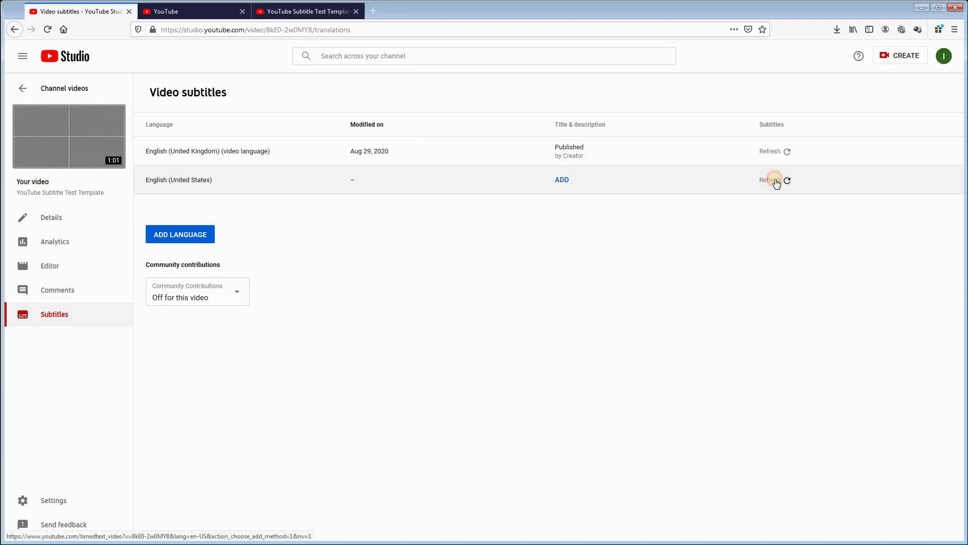
pyautogui.click(776, 183)
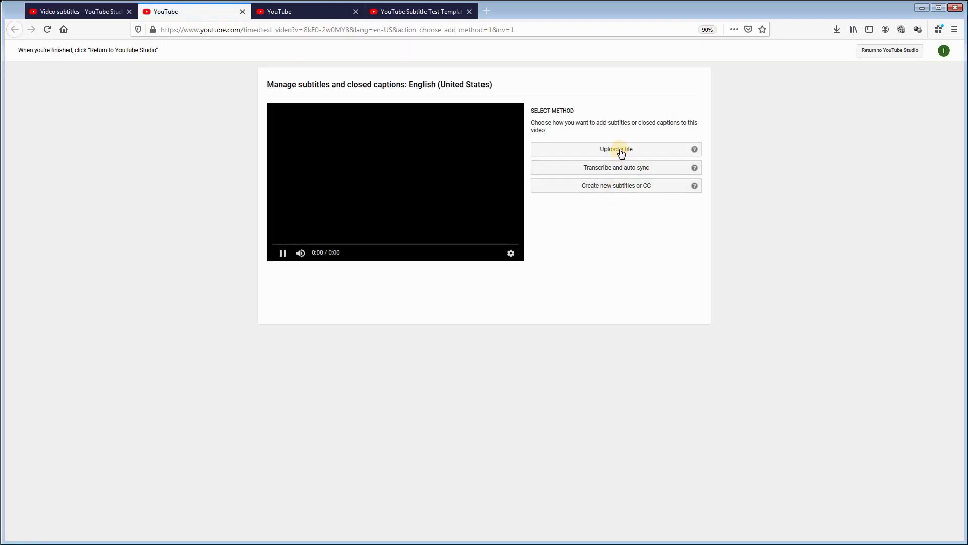
# Step: Upload YouTube Subtitle Test Template.stl as a subtitles file, save it, and return to the watch page
pyautogui.click(621, 151)
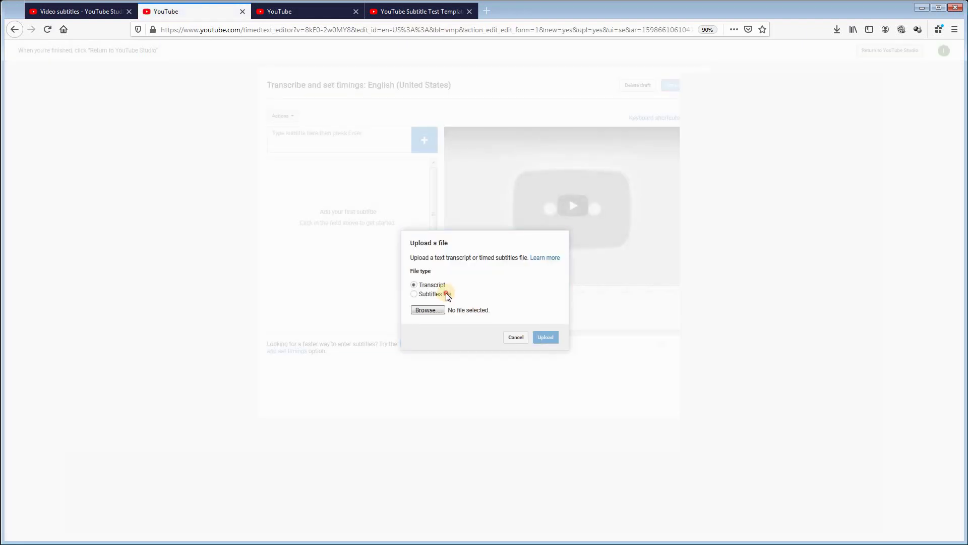
pyautogui.click(446, 293)
pyautogui.click(437, 310)
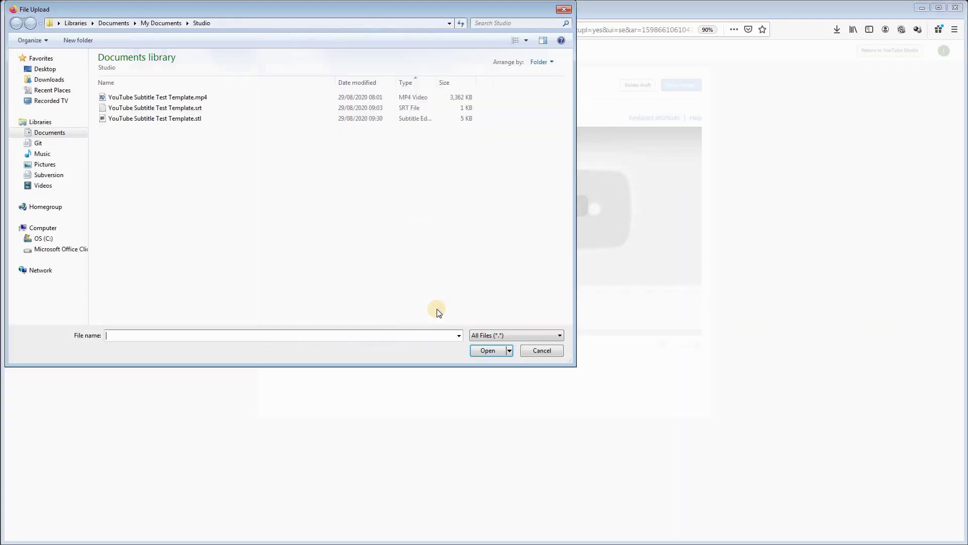
pyautogui.click(154, 121)
pyautogui.click(487, 350)
pyautogui.click(548, 339)
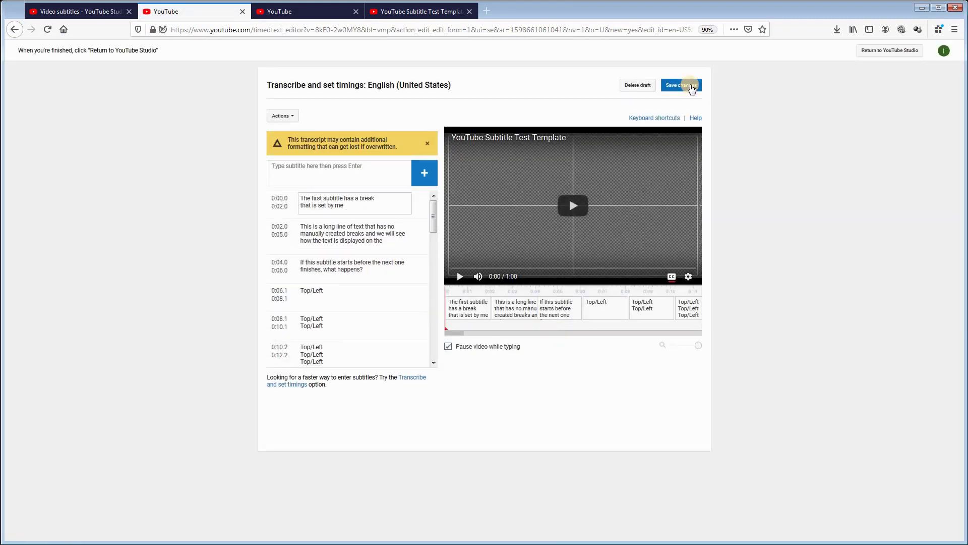
pyautogui.click(682, 85)
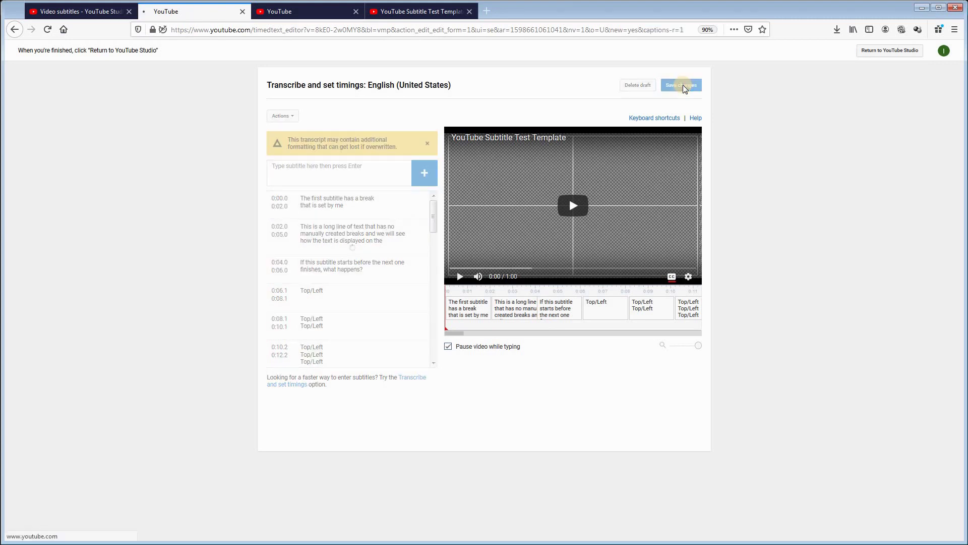
pyautogui.click(312, 11)
pyautogui.click(407, 13)
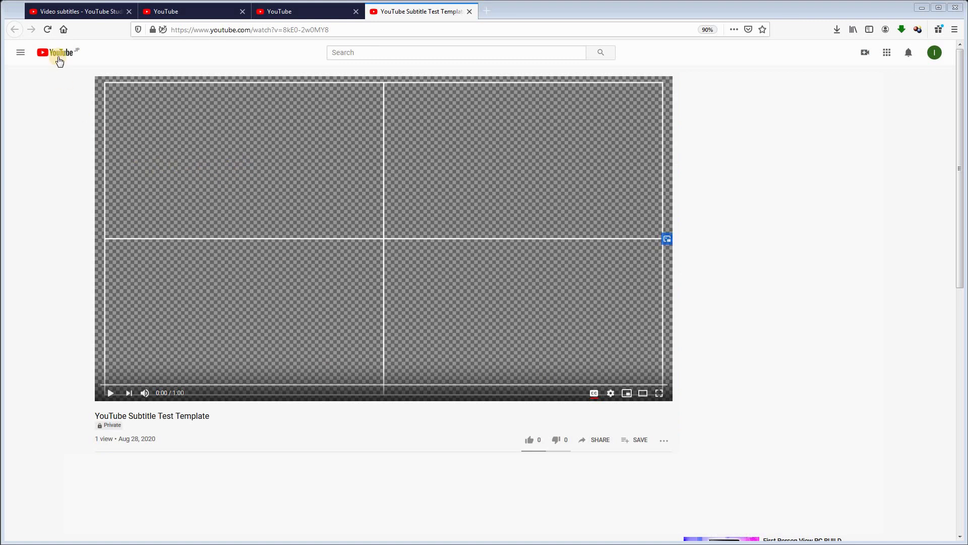
# Step: Reload the watch page, select English (United States) captions in player settings, and play
pyautogui.click(48, 30)
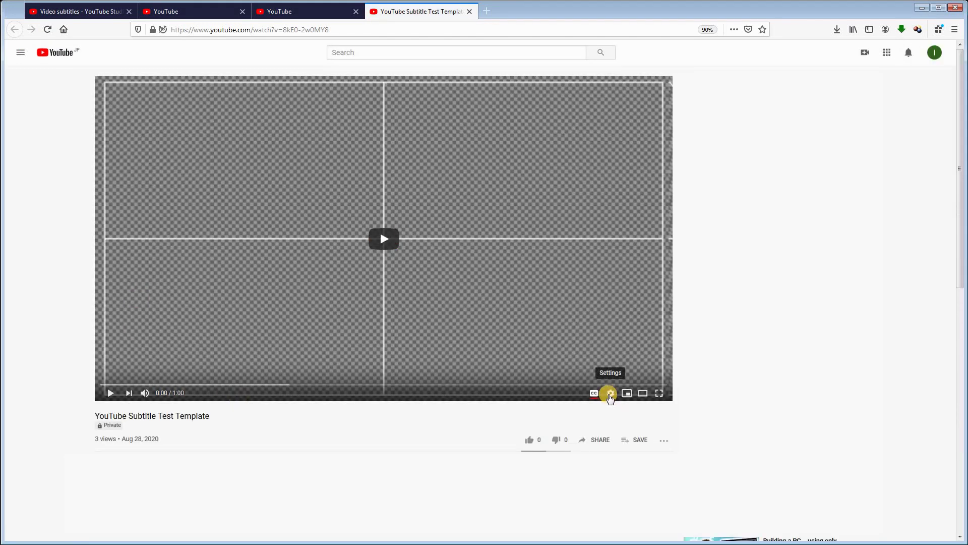
pyautogui.click(609, 396)
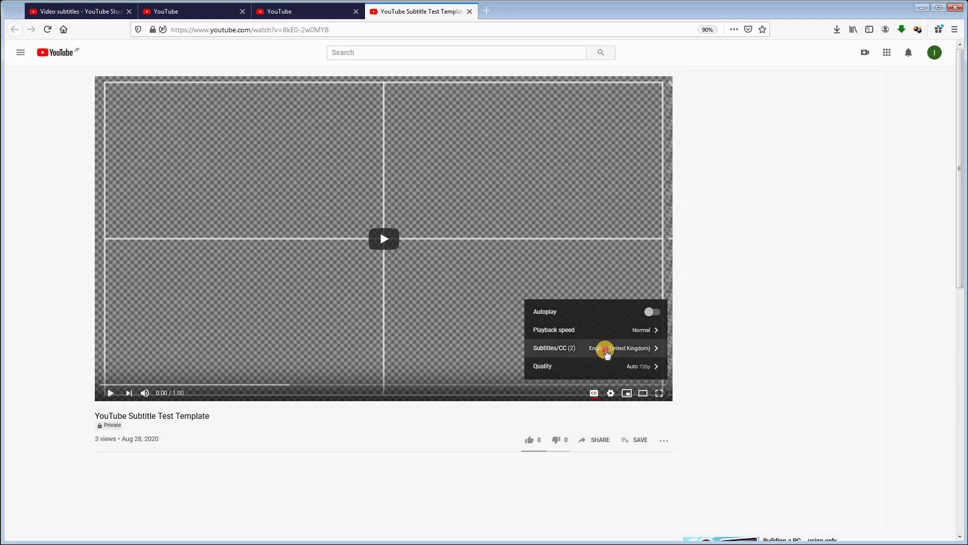
pyautogui.click(606, 349)
pyautogui.click(606, 349)
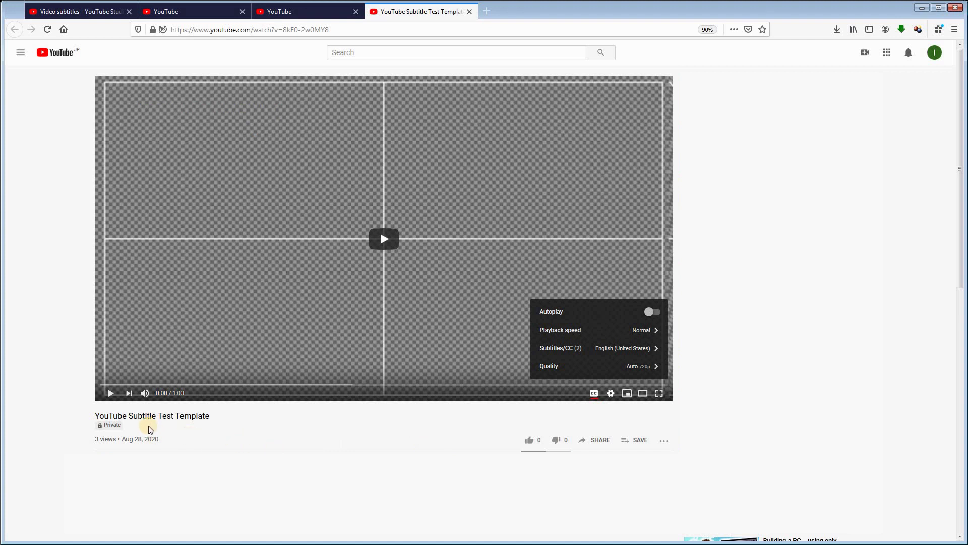
pyautogui.click(110, 393)
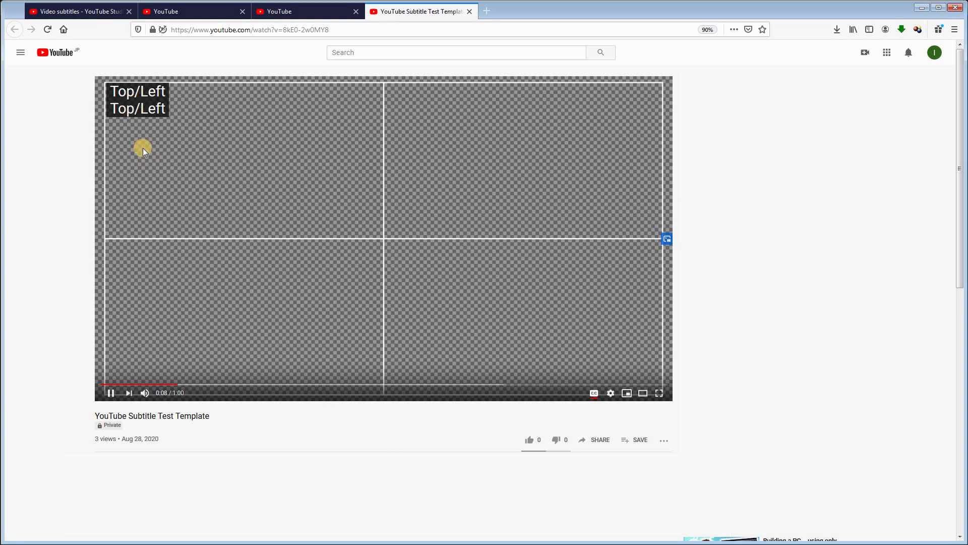
# Step: Pause at 0:10, seek back to 0:08, and resume playback
pyautogui.click(111, 394)
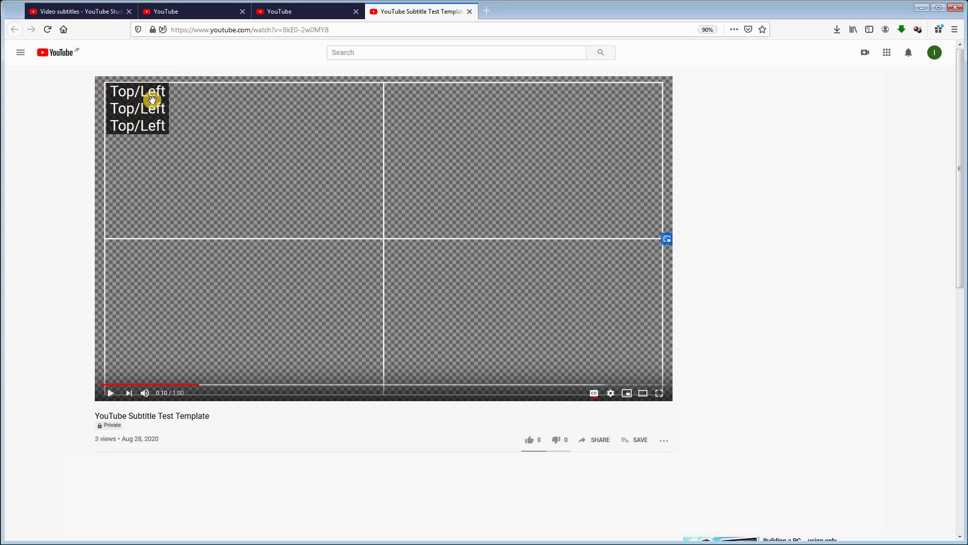
pyautogui.click(183, 385)
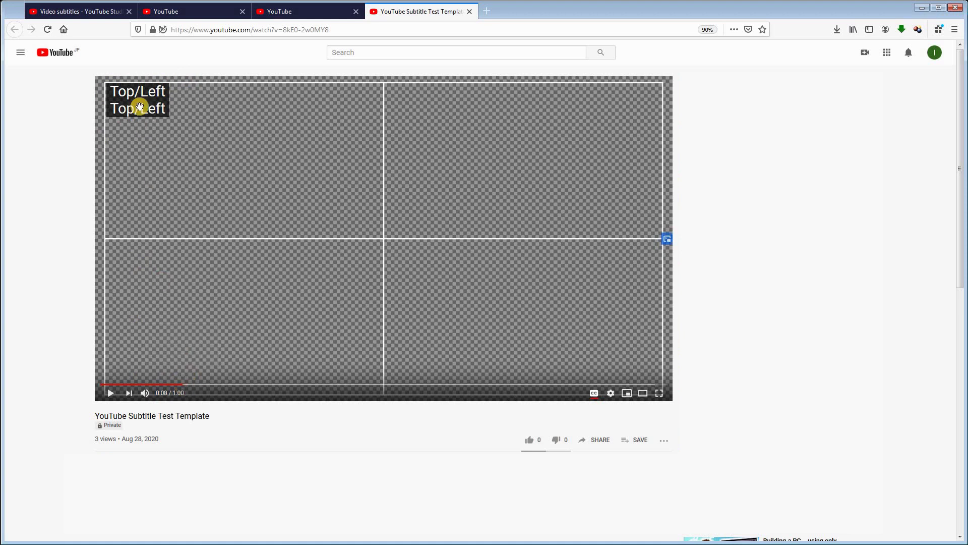
pyautogui.click(111, 394)
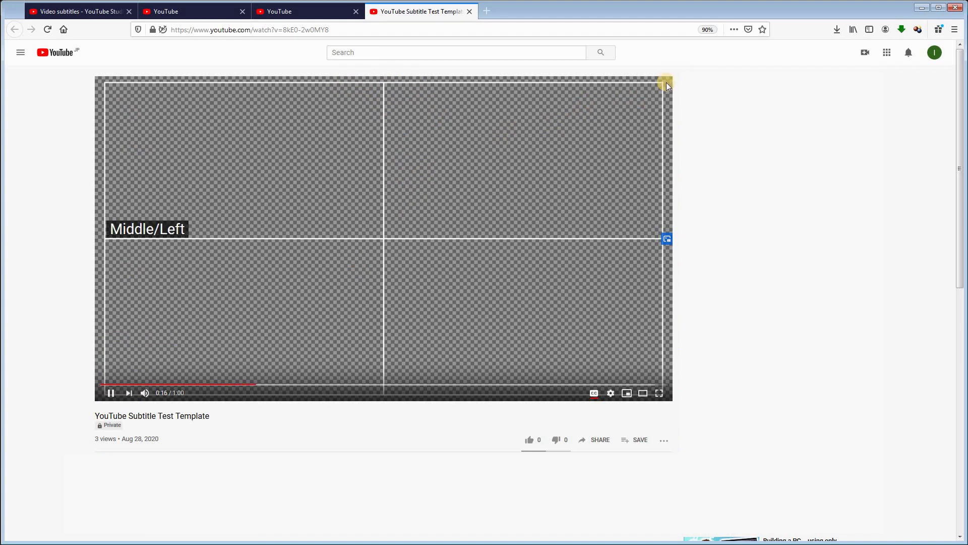
# Step: Pause at 0:18, advance briefly to the next Middle/Left line, then resume playback
pyautogui.click(109, 391)
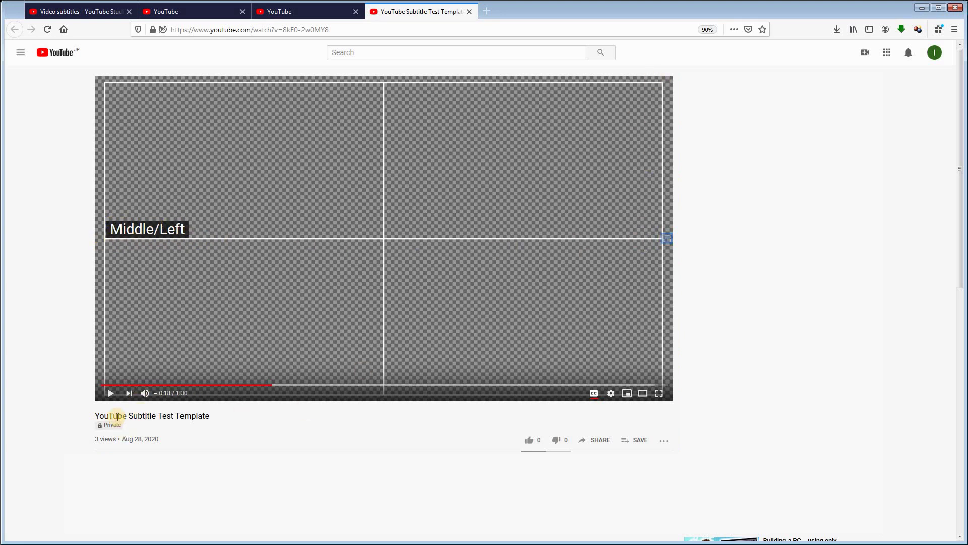
pyautogui.click(111, 396)
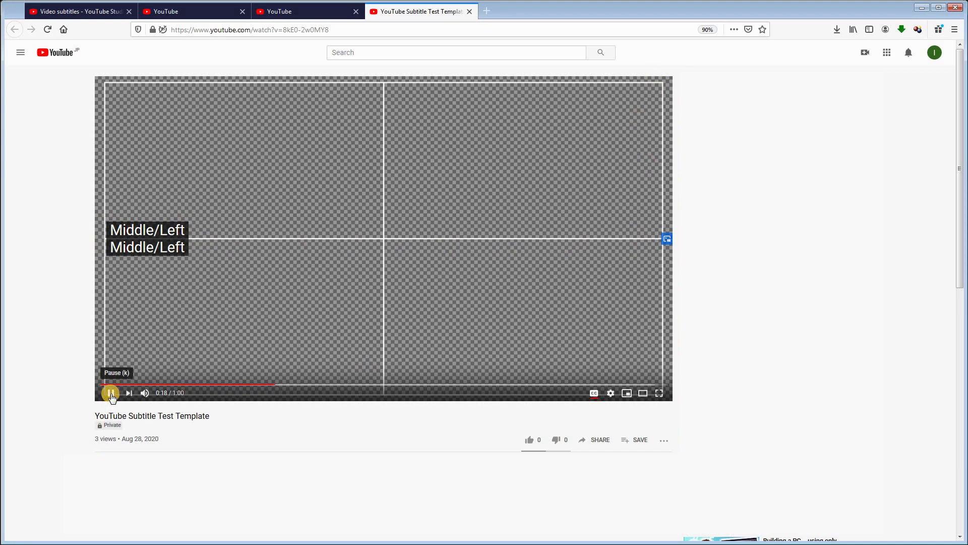
pyautogui.click(111, 396)
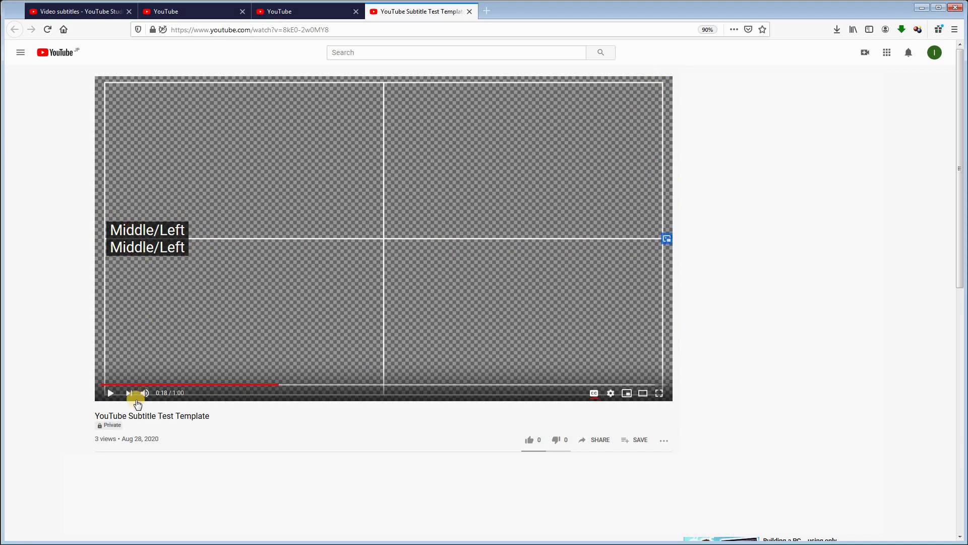
pyautogui.click(110, 395)
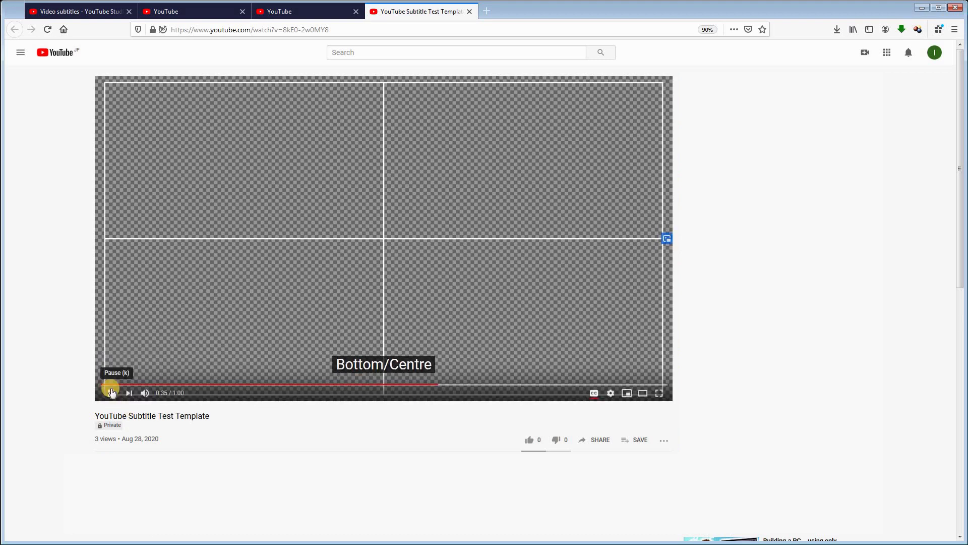
# Step: Pause while the Bottom/Centre caption shows at bottom centre, then resume playback
pyautogui.click(110, 392)
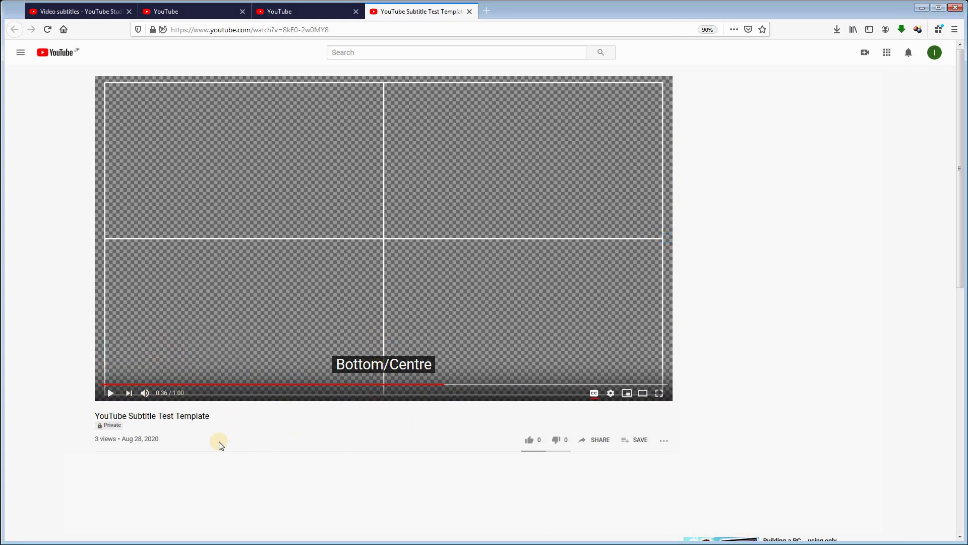
pyautogui.click(110, 393)
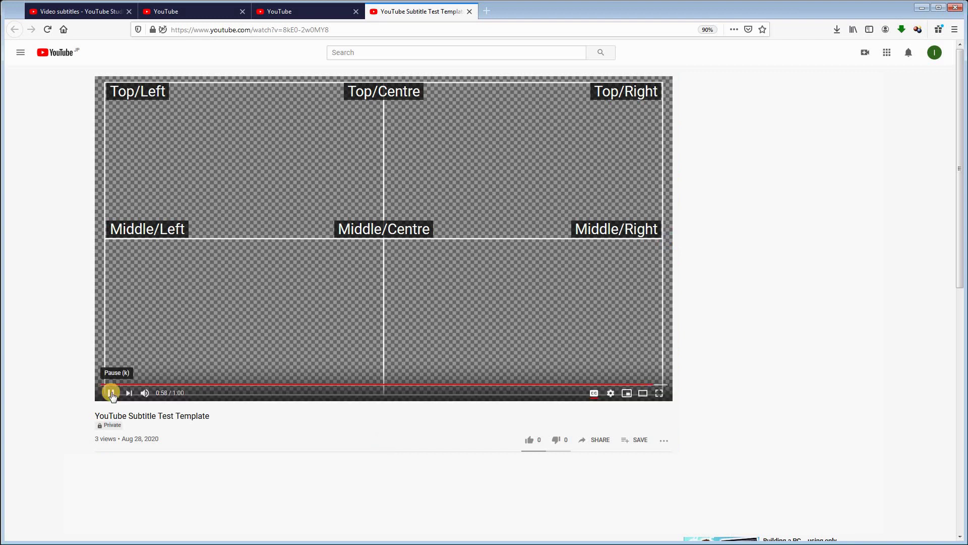
# Step: Pause playback at 0:59 with Top/Centre, Middle/Left and Middle/Right captions showing
pyautogui.click(111, 393)
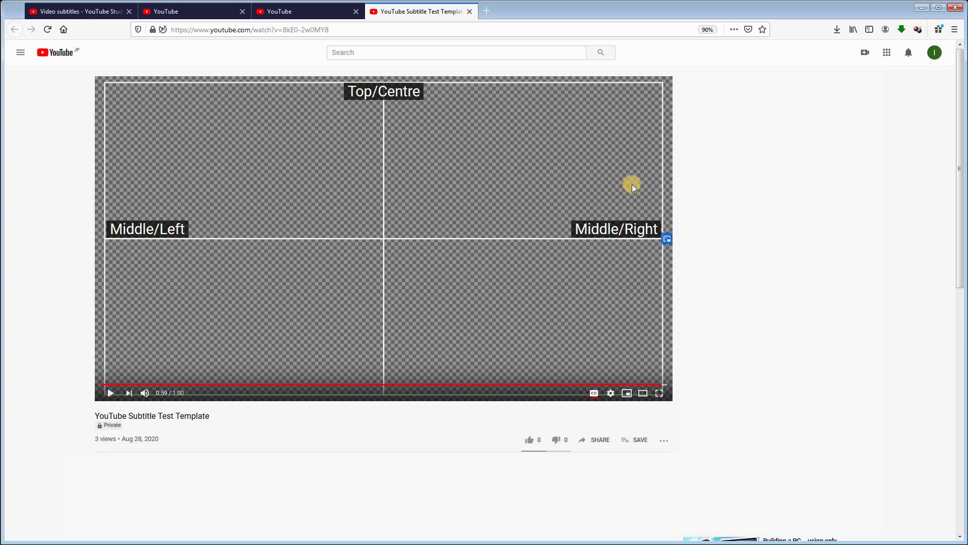